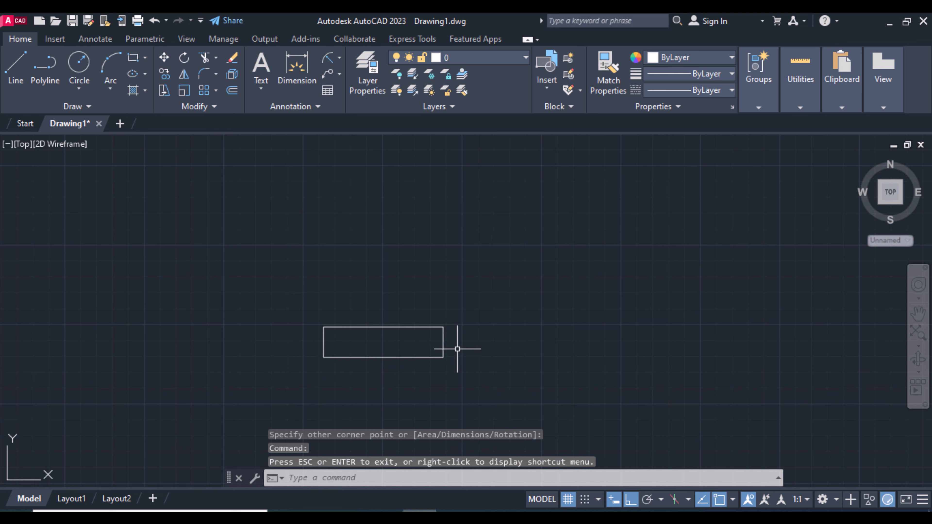
Draw a 60-unit vertical line upward from a point 150 units left of the rectangle's lower-right corner.
key(Return)
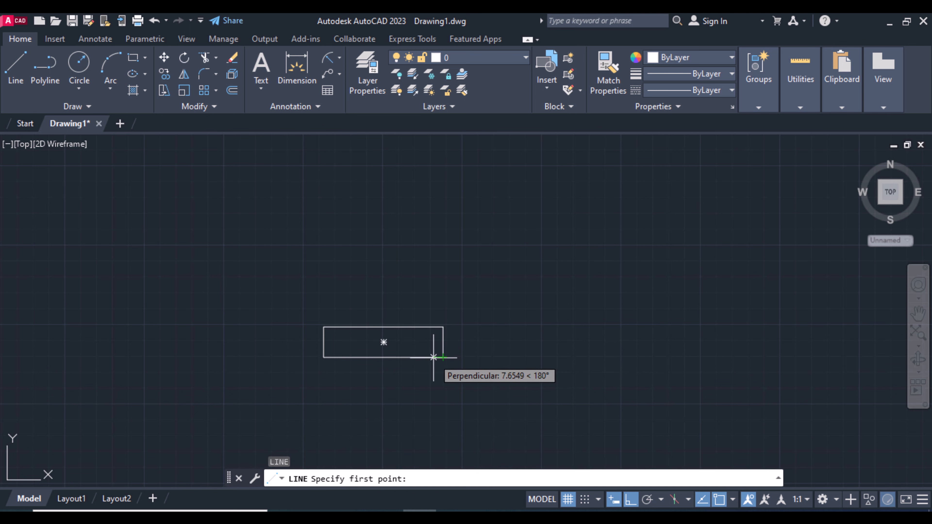
text(150)
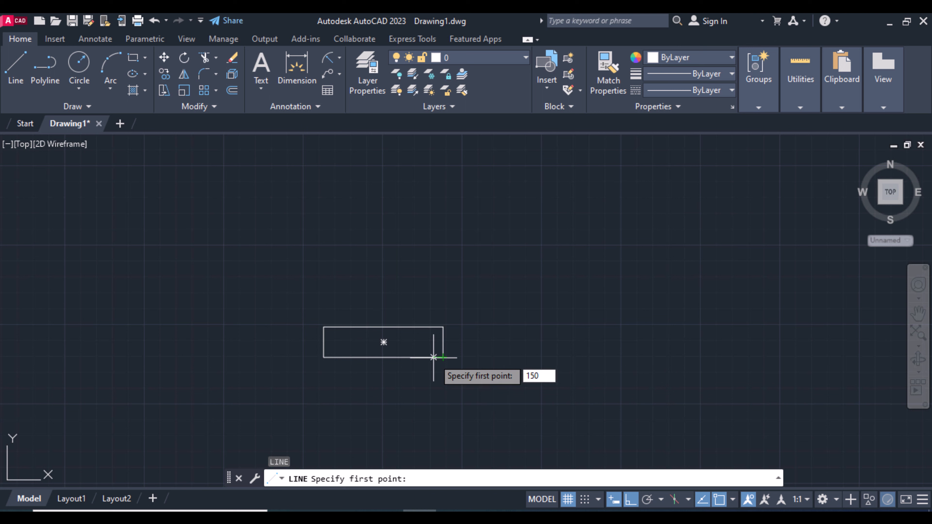
key(Return)
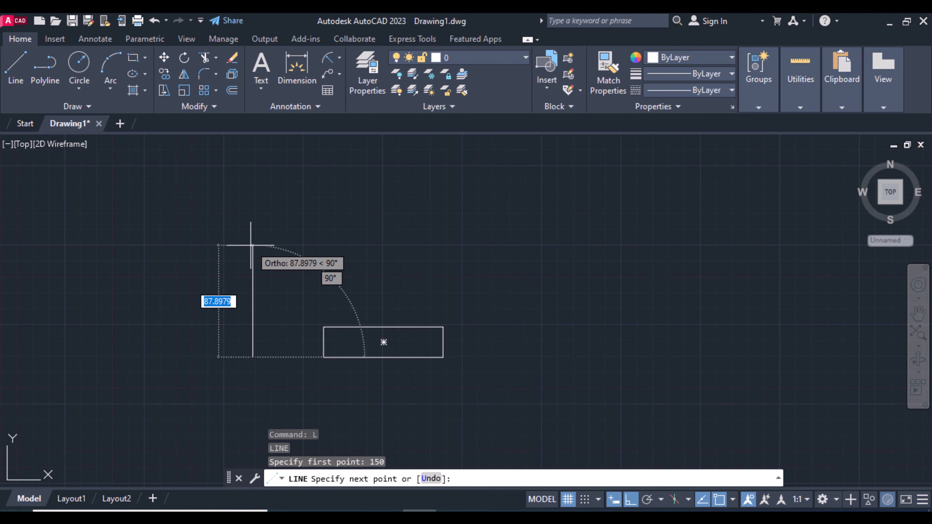
text(60)
key(Return)
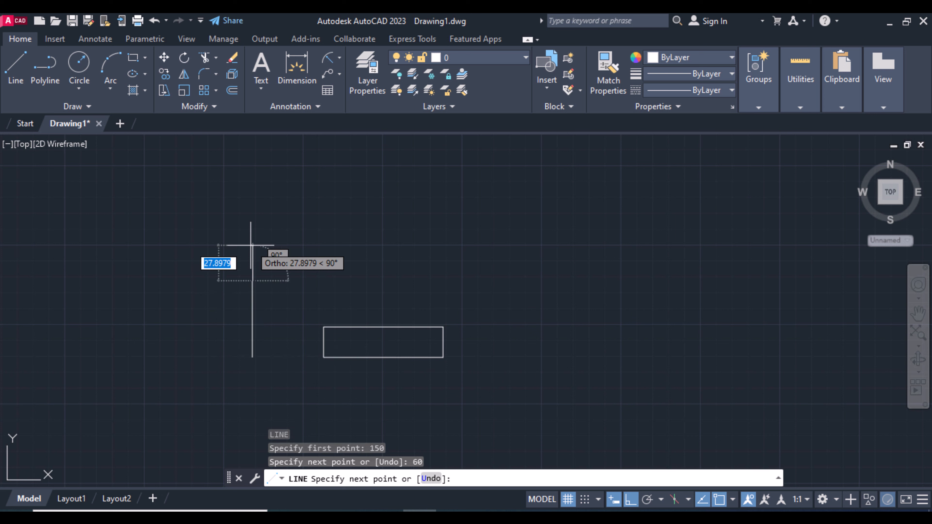
key(Return)
Draw two concentric circles with radii 10 and 25 centred on the upper end of the 60-unit vertical line.
text(c)
key(Return)
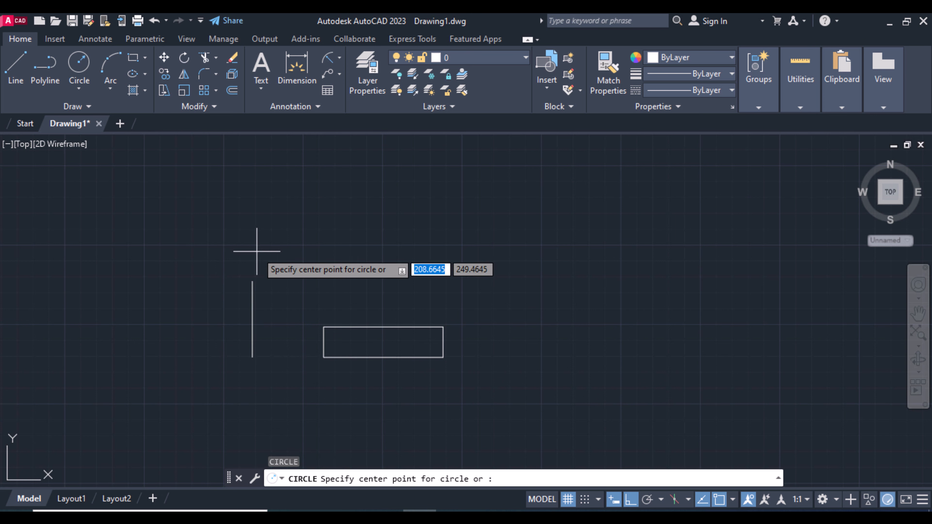
click(252, 282)
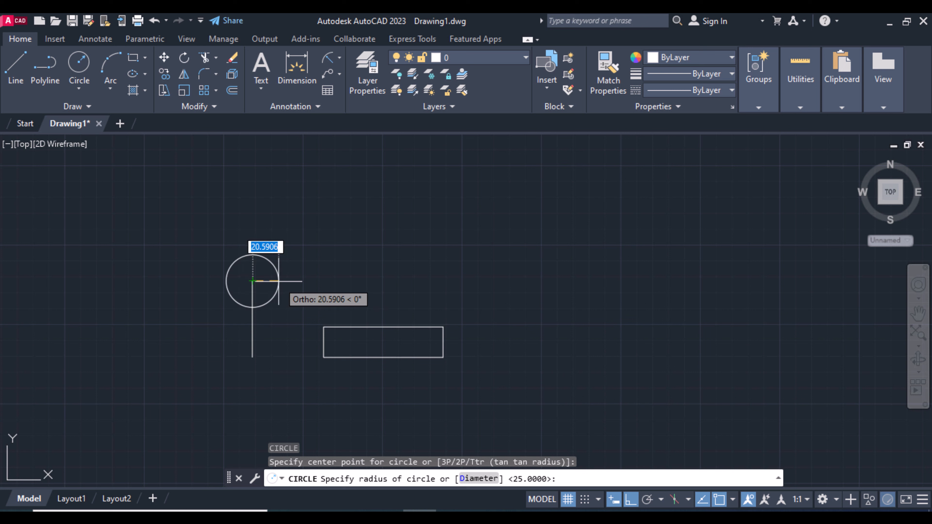
text(10)
key(Return)
key(Return)
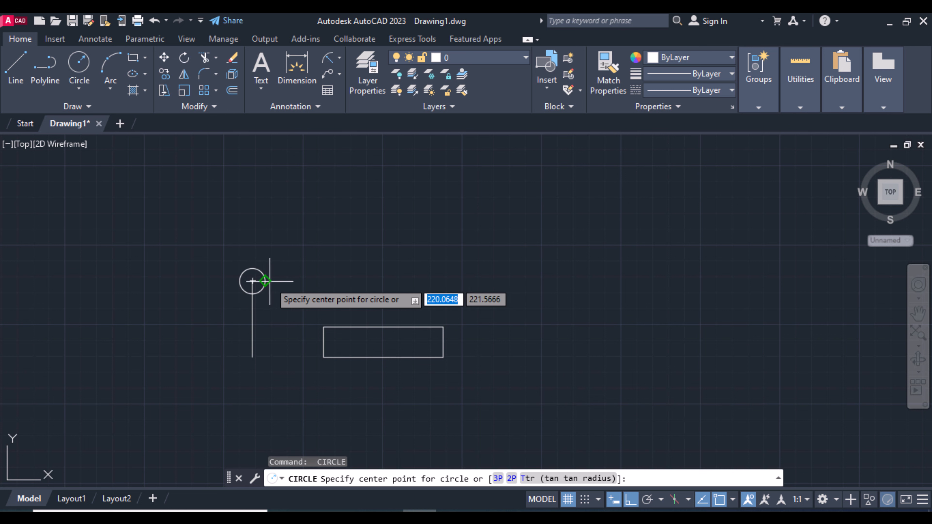
click(248, 284)
text(25)
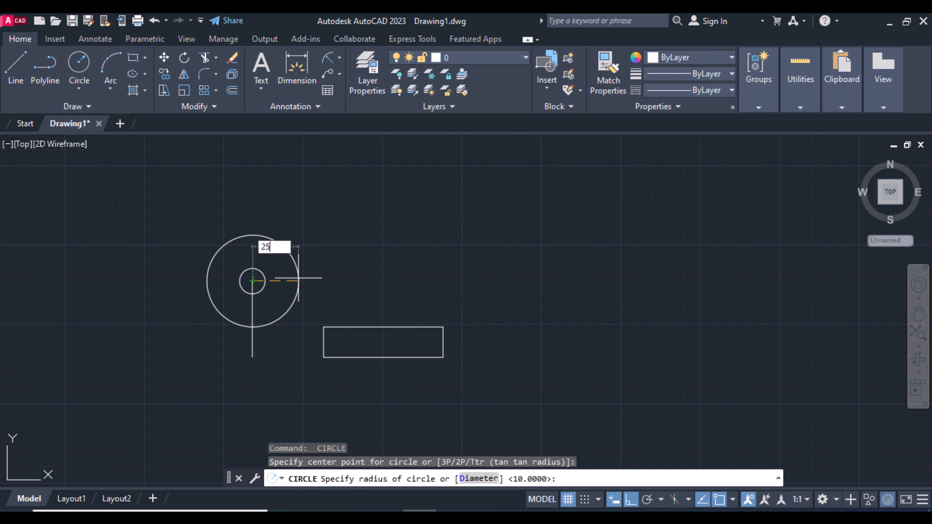
key(Return)
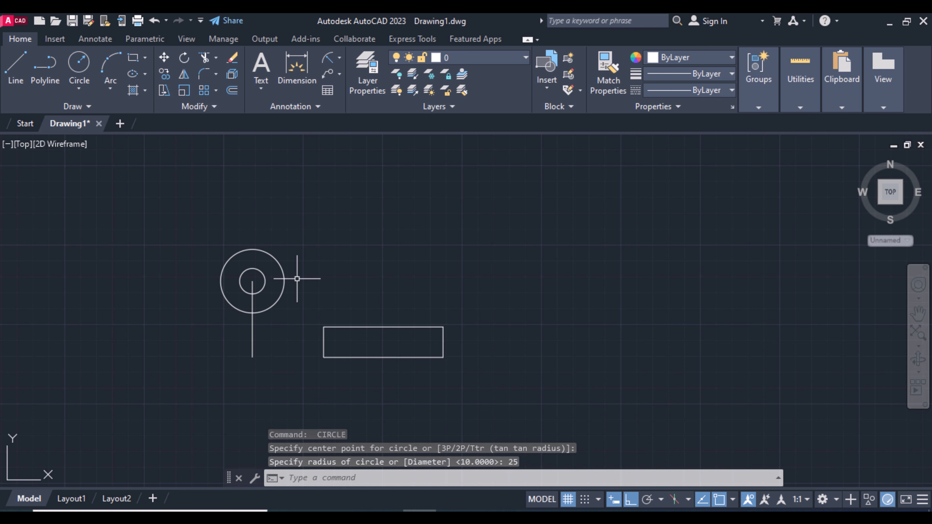
Draw connected lines from the circles' centre, 80 units to the right and 90 units straight up.
text(l)
key(Return)
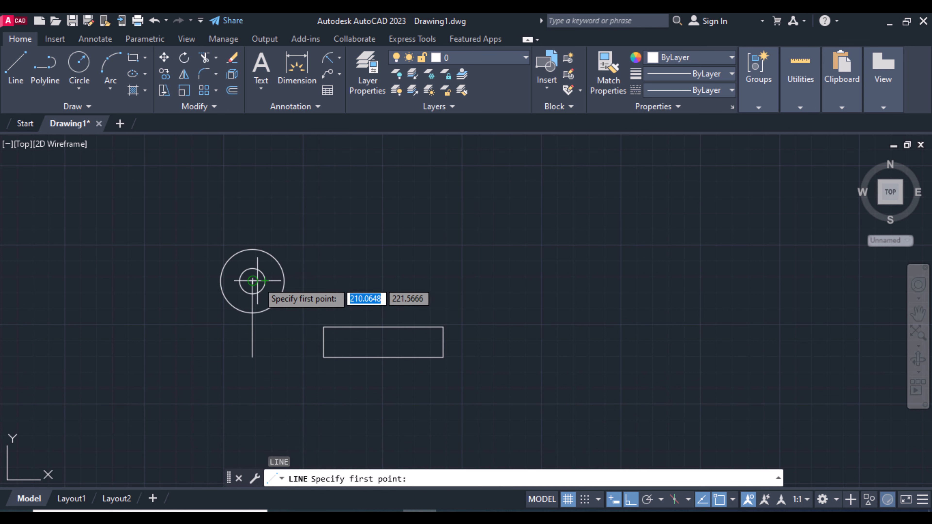
click(252, 281)
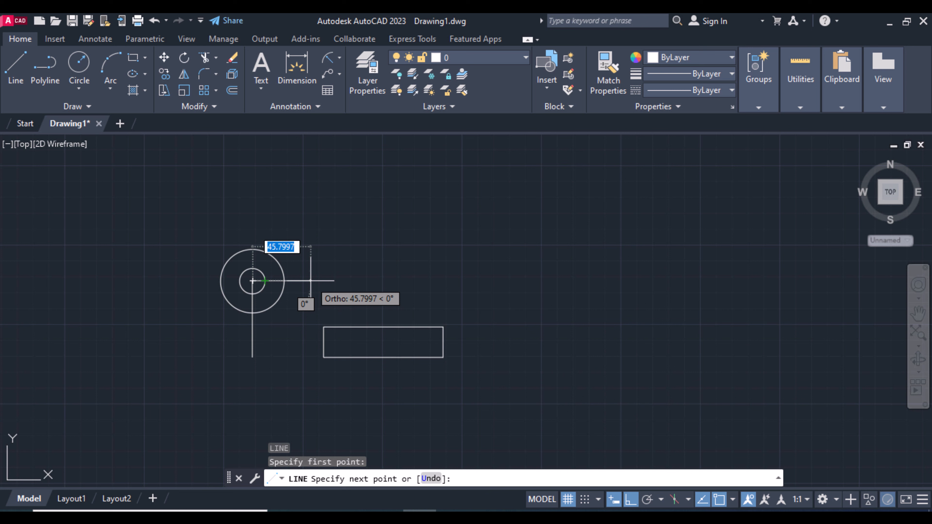
text(80)
key(Return)
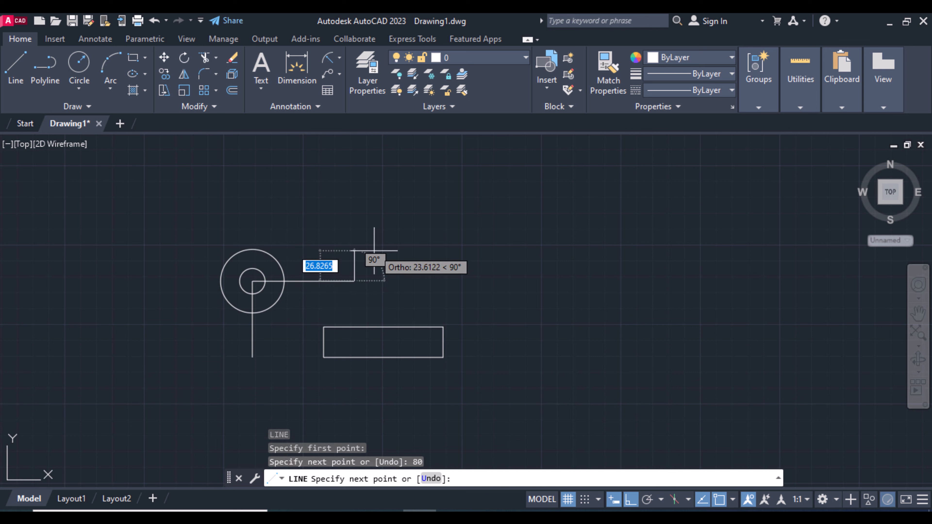
text(90)
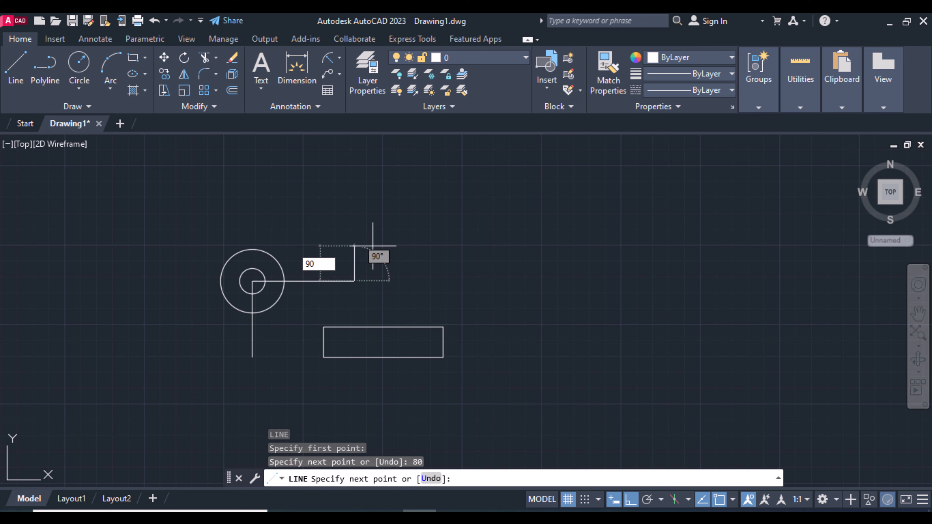
key(Return)
key(Return)
Draw two concentric circles with radii 10 and 25 centred on the upper end of the 90-unit line.
text(c)
key(Return)
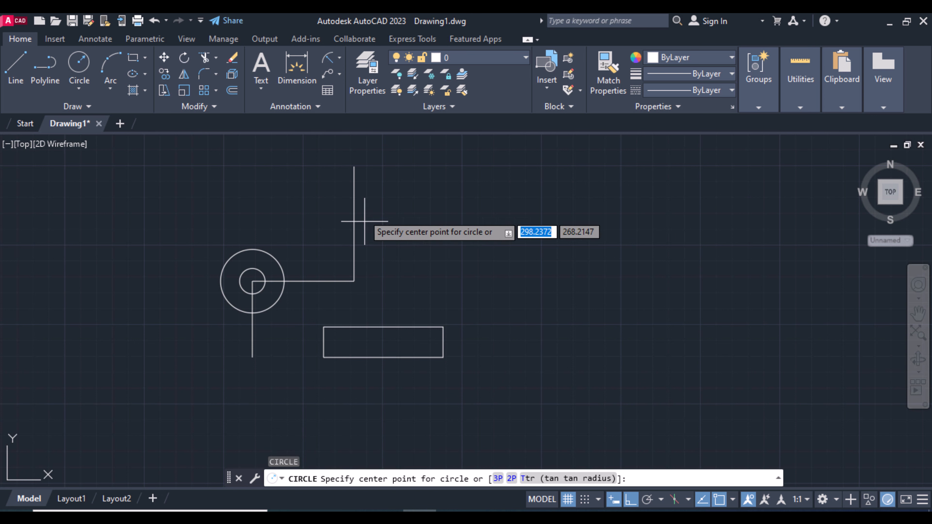
click(354, 167)
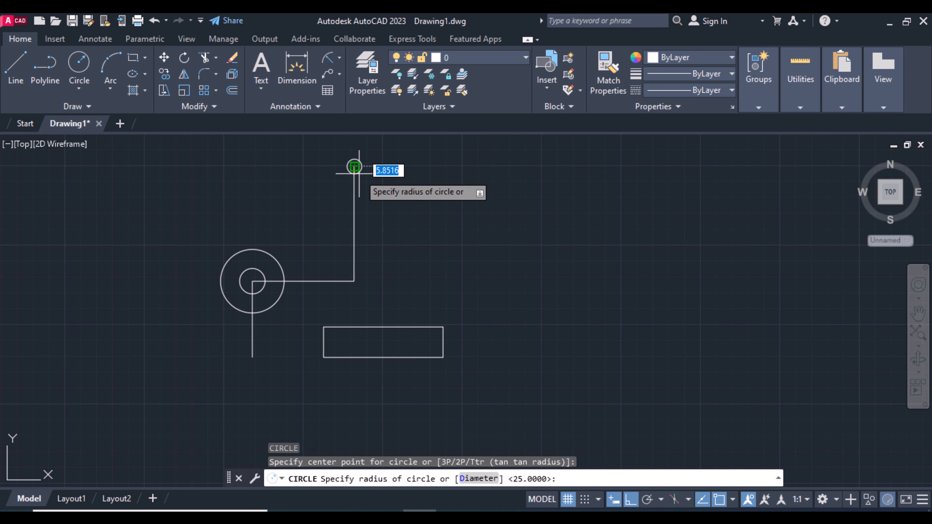
text(10)
key(Return)
key(Return)
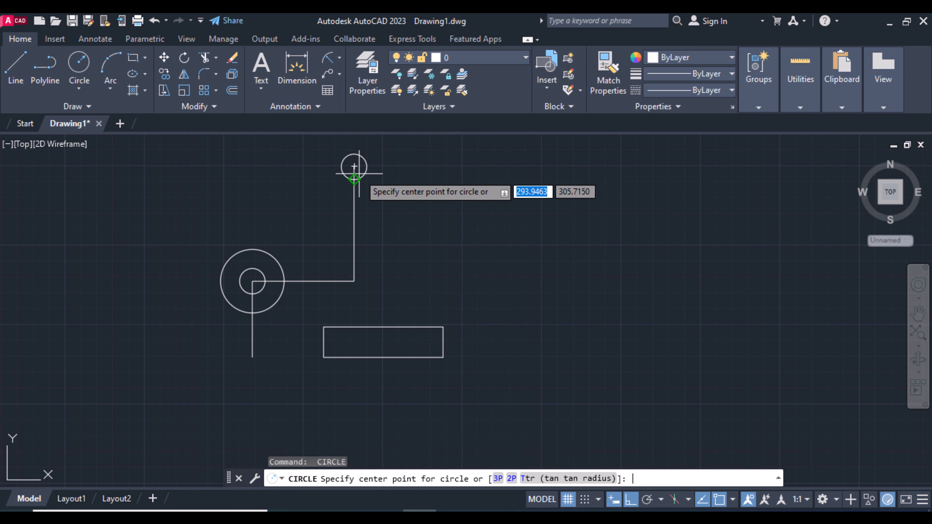
click(354, 166)
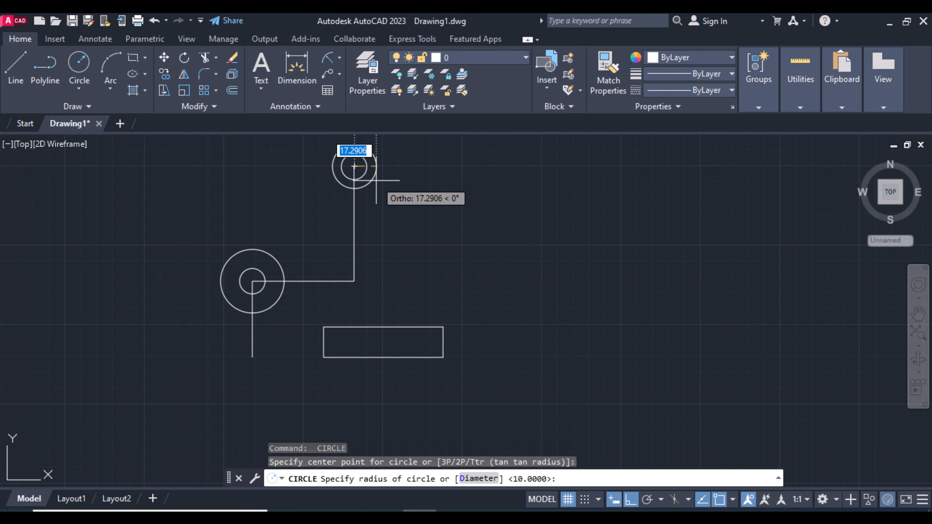
text(25)
key(Return)
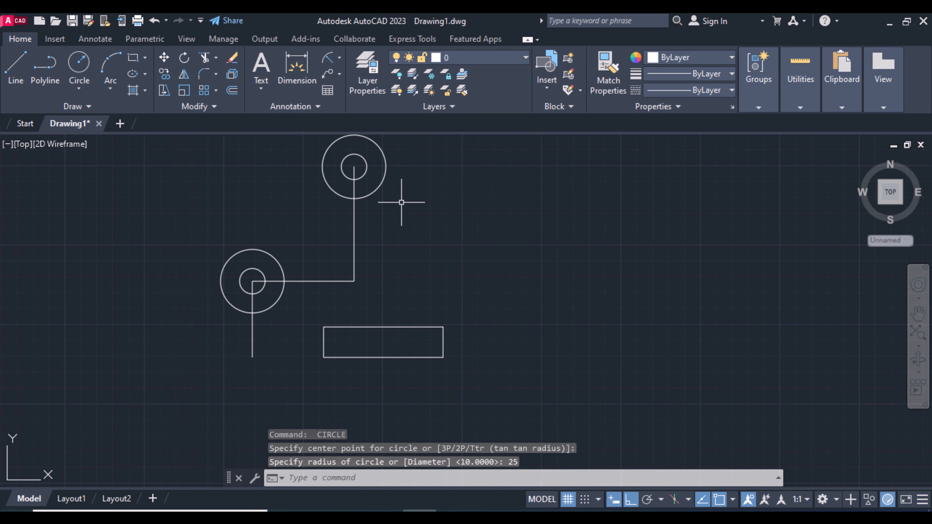
Draw a short vertical line about 17 units long upward from the rectangle's upper-left corner.
text(l)
key(Return)
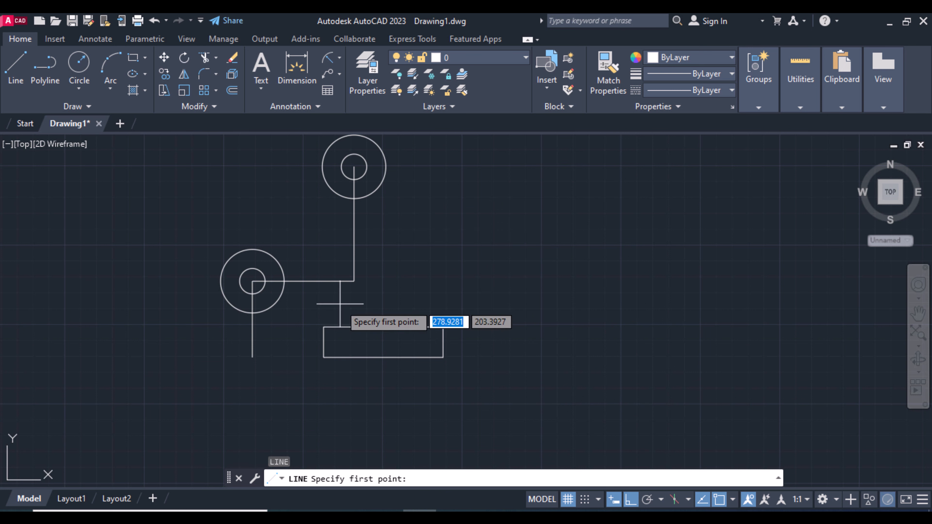
click(323, 326)
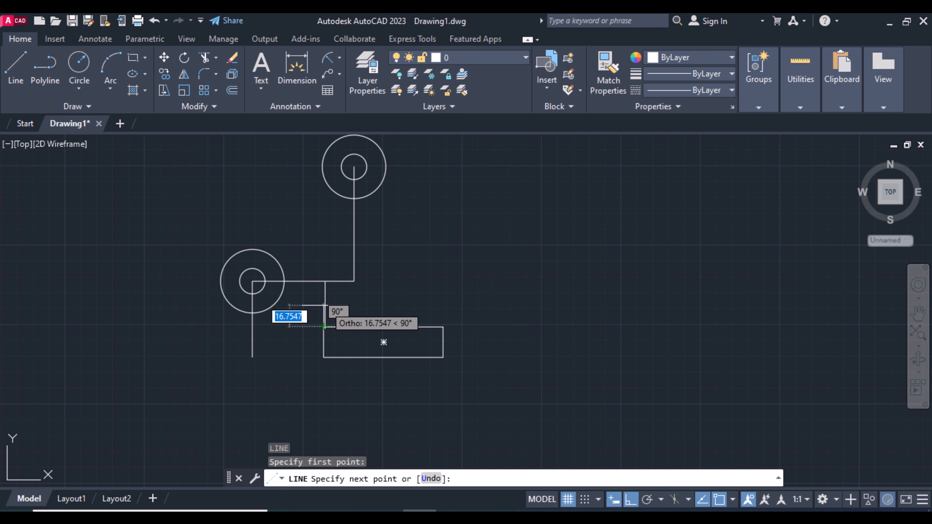
click(324, 307)
key(Return)
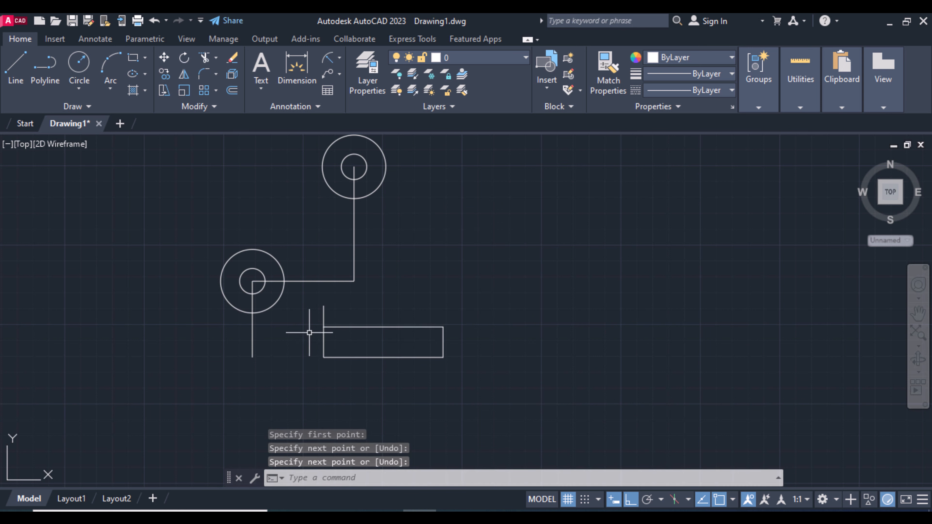
Fillet the lower-left outer circle and the short vertical line on the rectangle with a radius of 20.
key(Return)
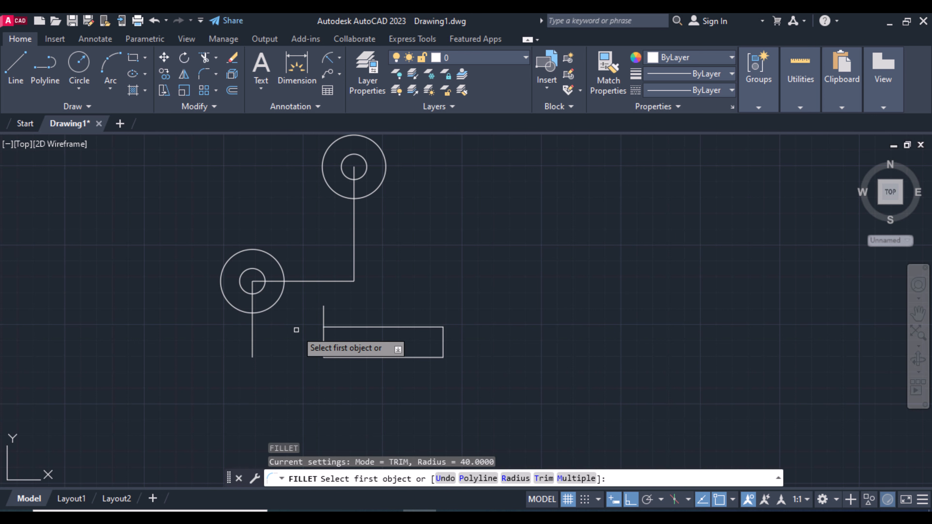
click(277, 302)
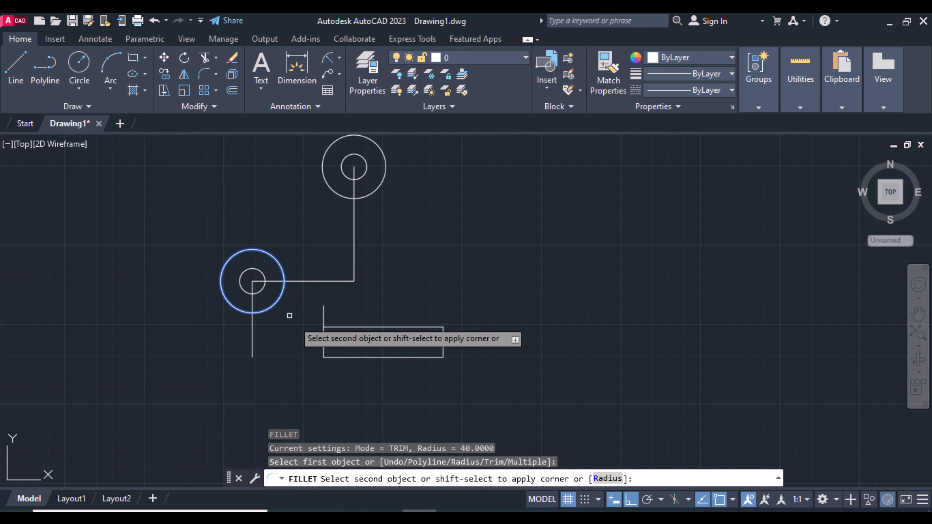
text(R)
key(Return)
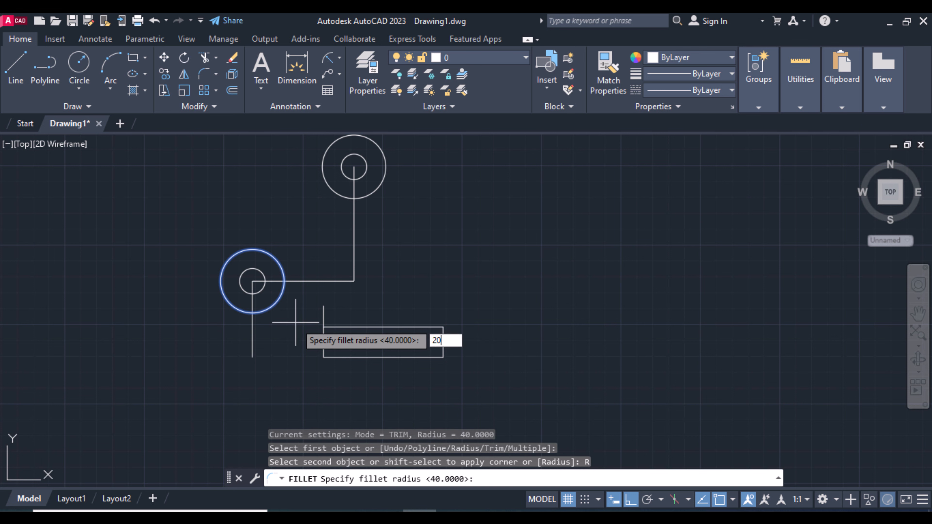
text(20)
key(Return)
click(323, 319)
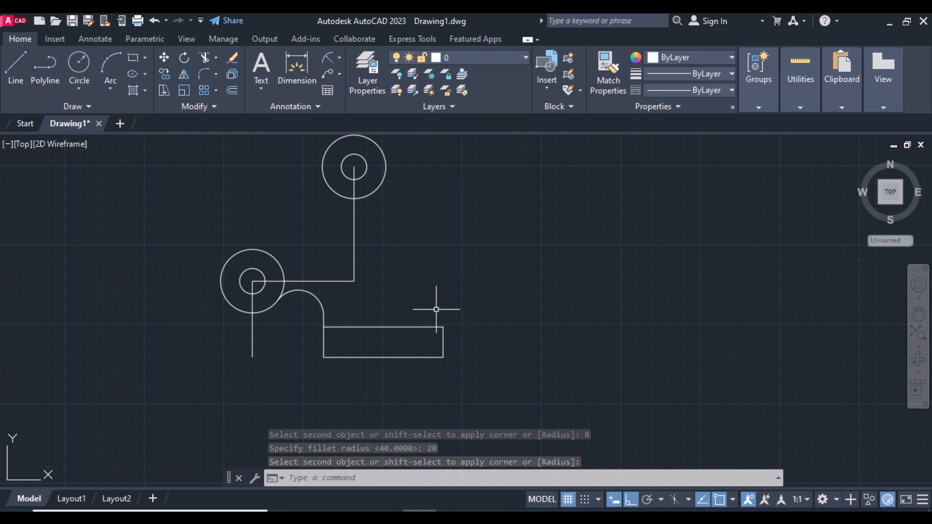
Draw a slanted line from a point 36 units left of the rectangle's upper-right corner to the upper circles' centre.
text(l)
key(Return)
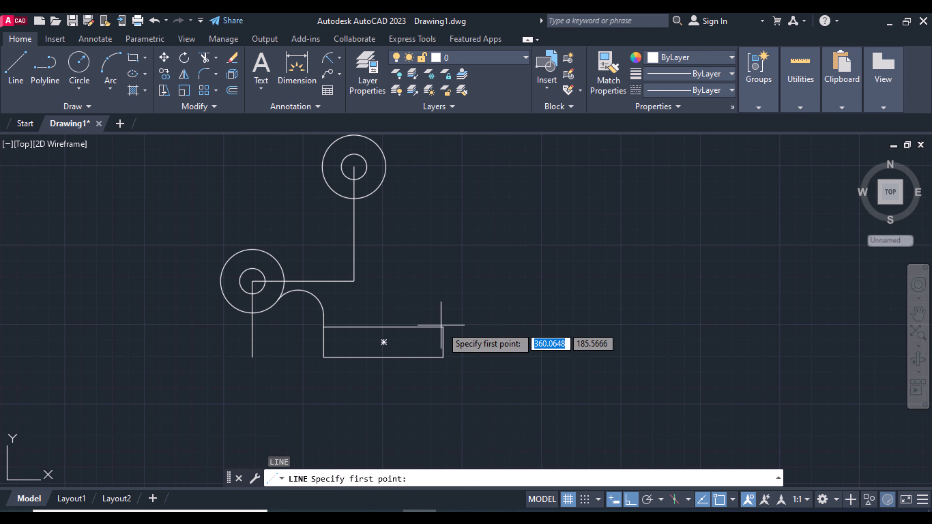
text(36)
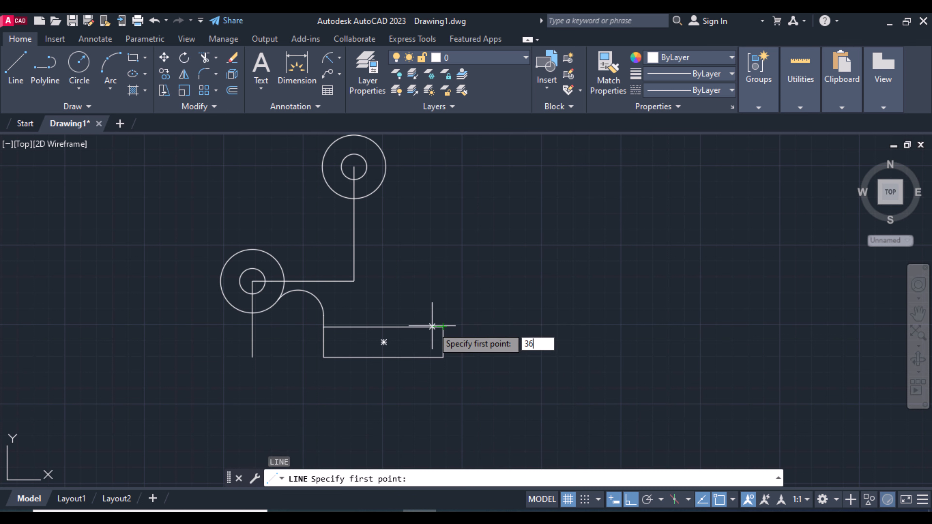
key(Return)
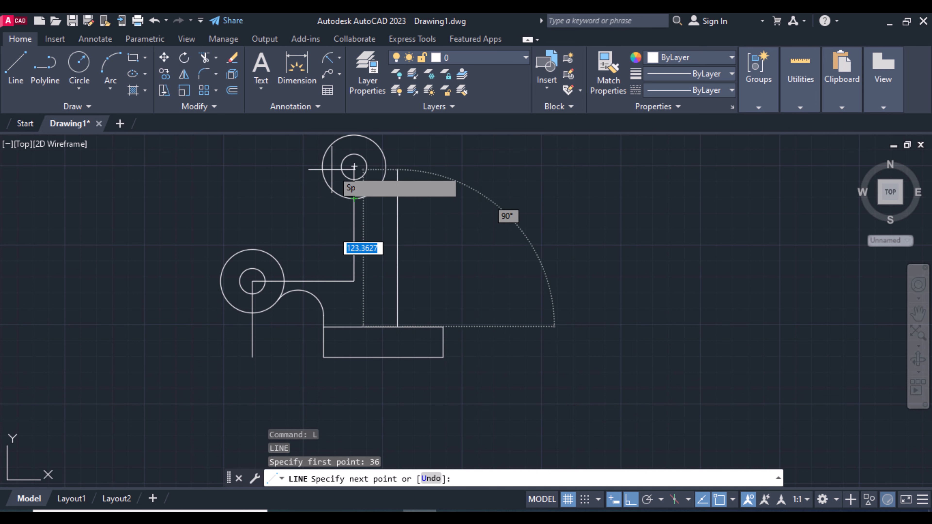
click(354, 167)
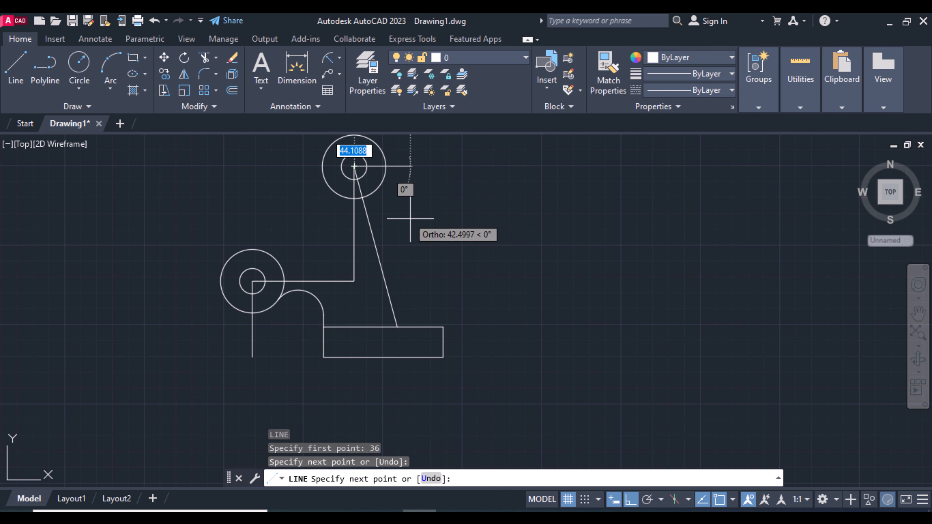
key(Return)
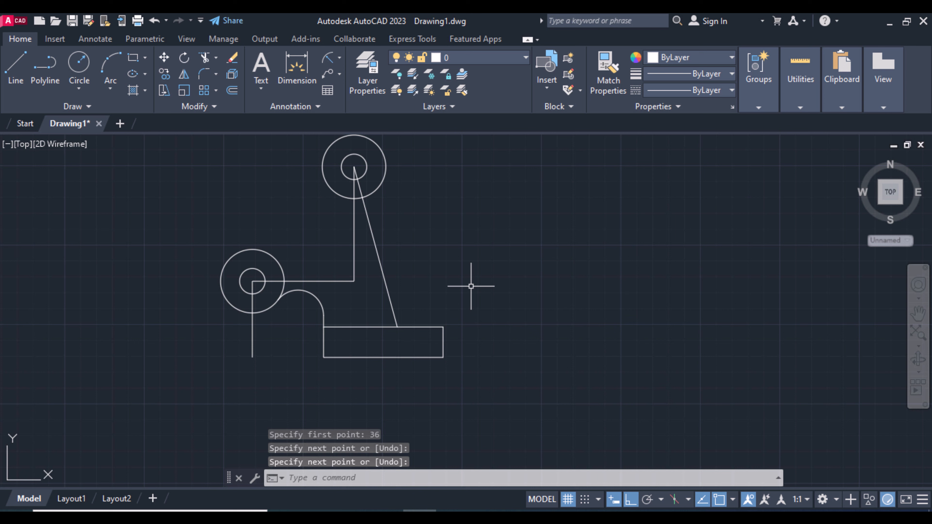
Draw a Tan, Tan, Radius circle of radius 25 tangent to the upper outer circle and the slanted line.
click(79, 89)
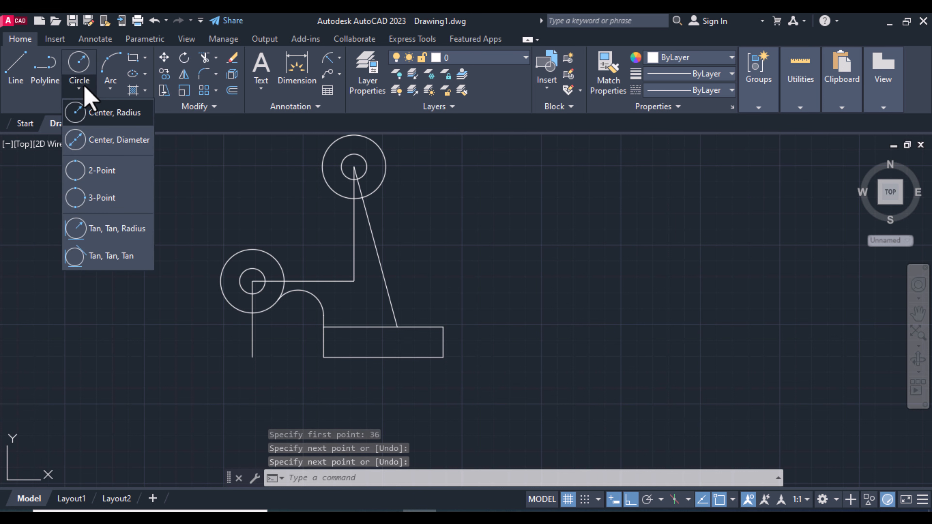
click(119, 254)
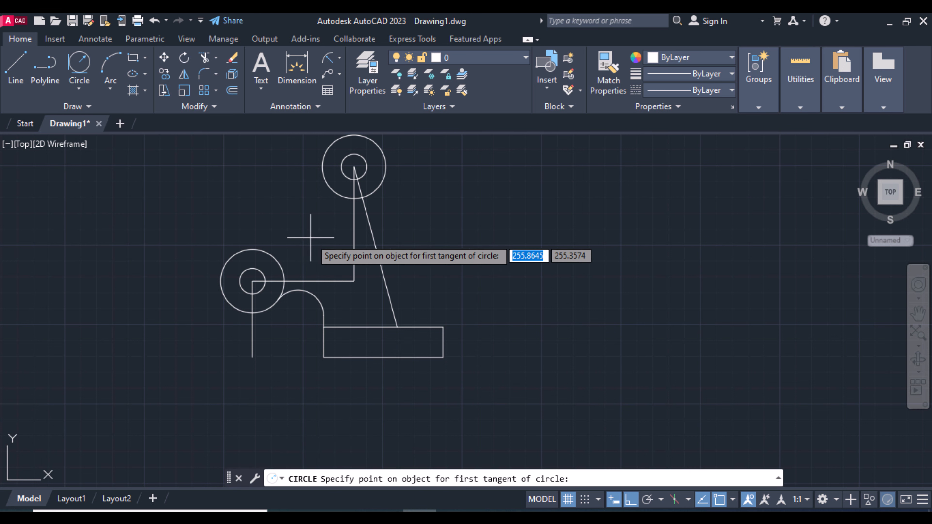
click(373, 196)
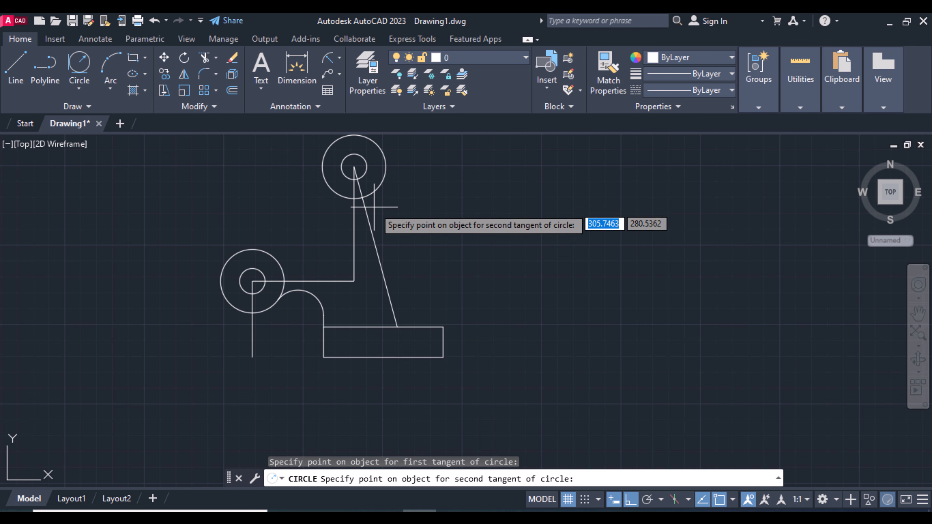
click(375, 212)
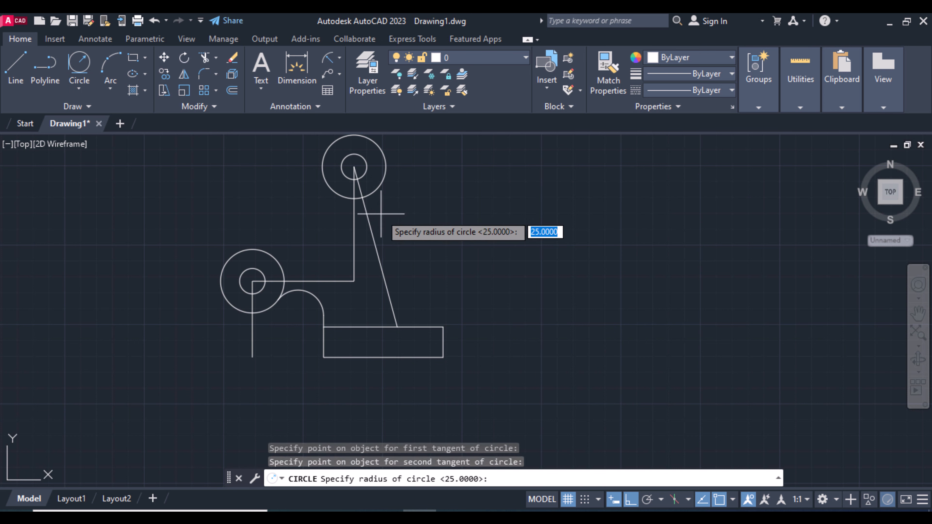
text(25)
key(Return)
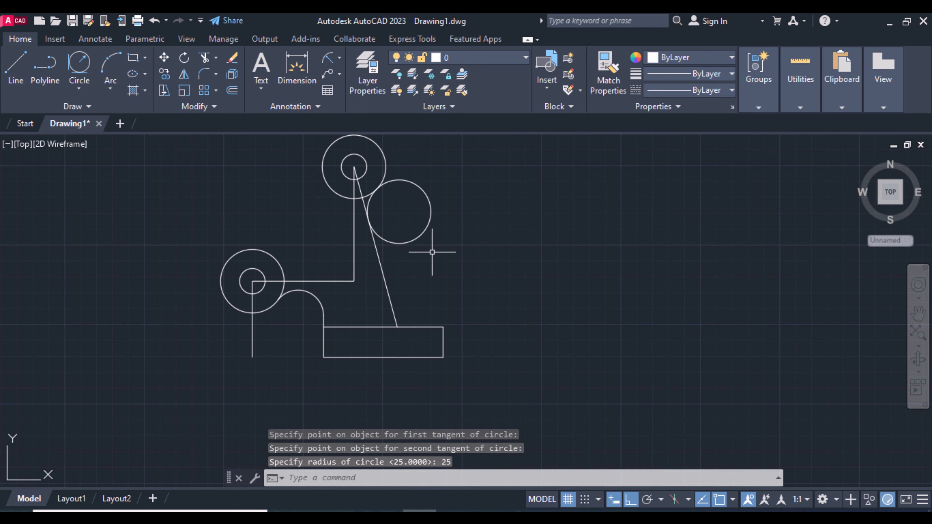
Draw a Tan, Tan, Radius circle of radius 40 tangent to the slanted line and the rectangle's top edge.
click(78, 69)
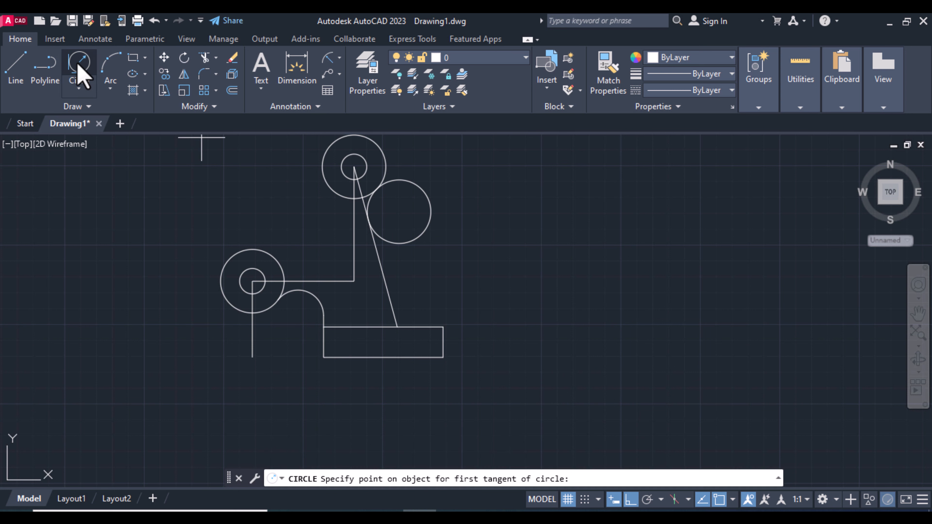
click(391, 306)
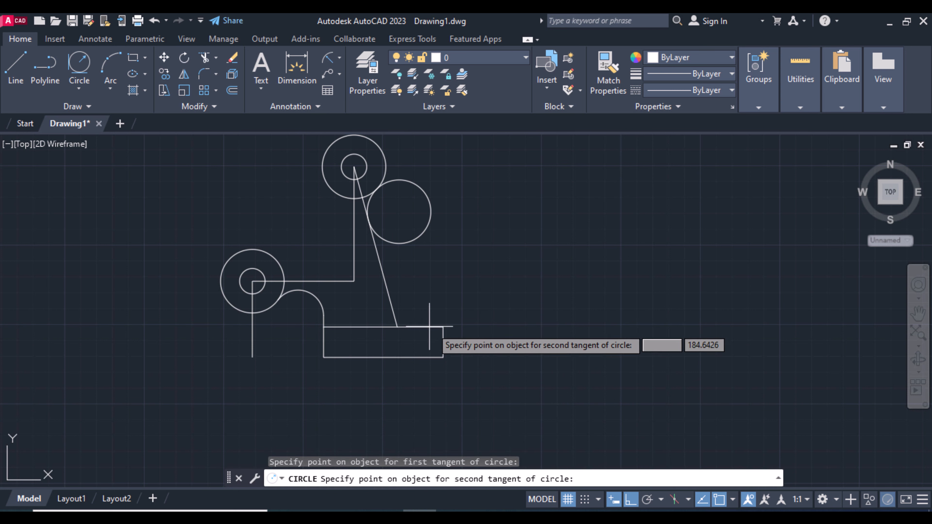
click(420, 323)
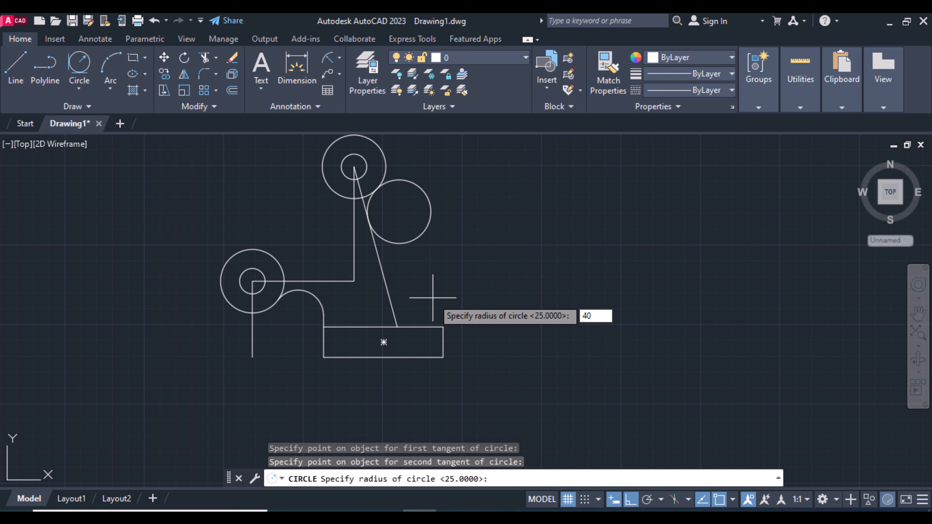
key(Return)
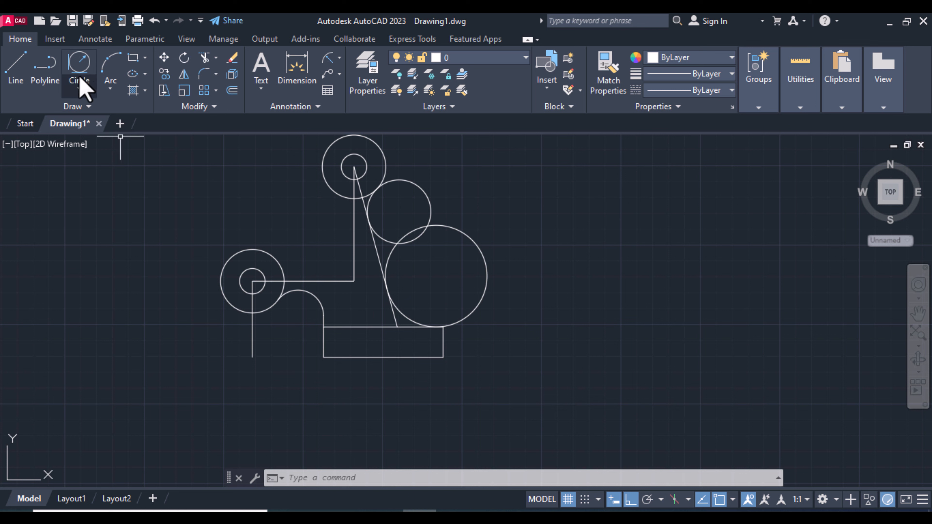
Draw a Tan, Tan, Radius circle of radius 175 tangent to the upper and lower-left outer circles on their outer left sides.
click(77, 65)
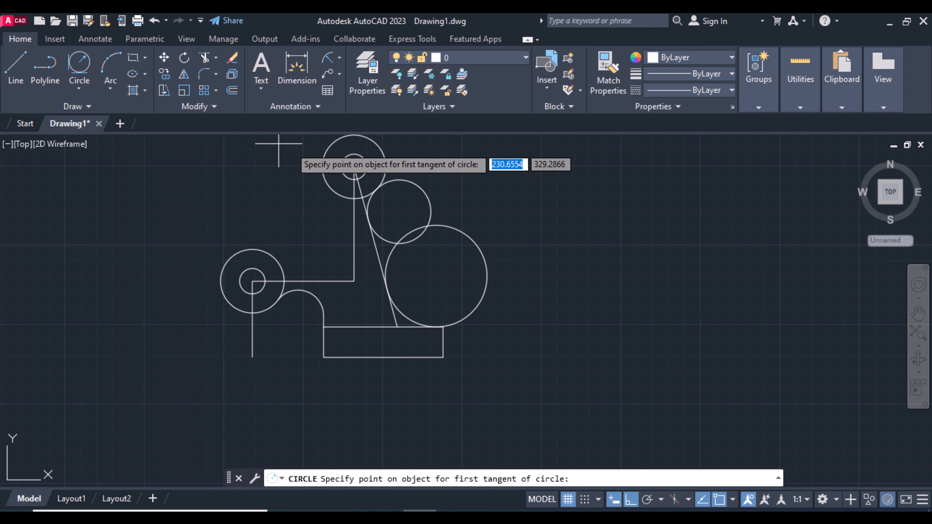
click(329, 149)
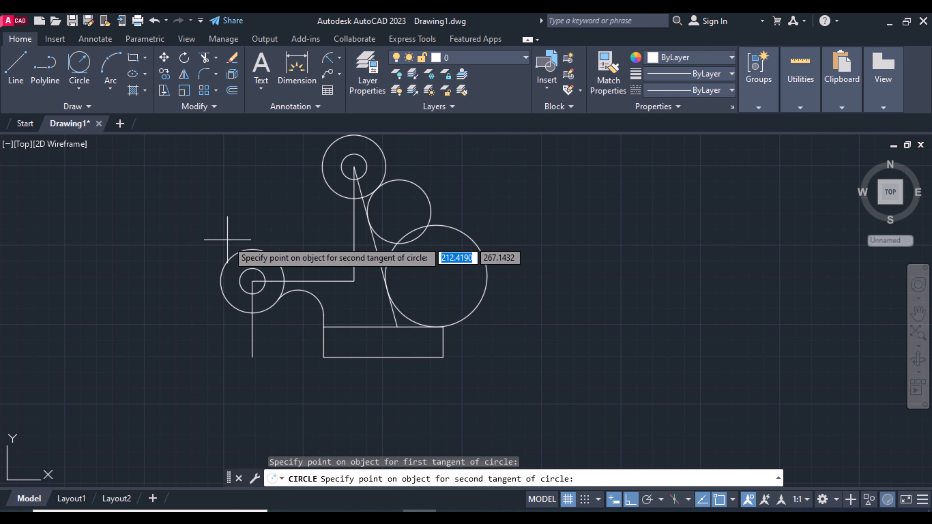
click(220, 270)
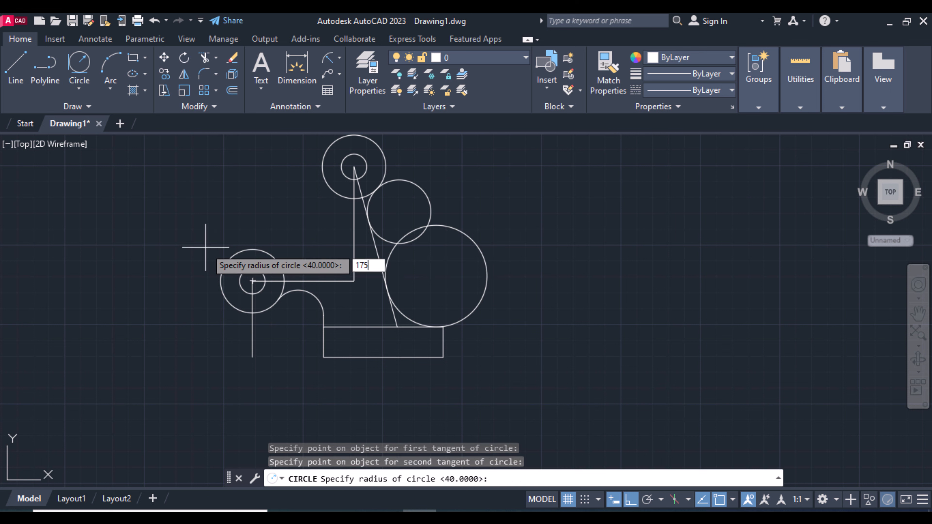
key(Return)
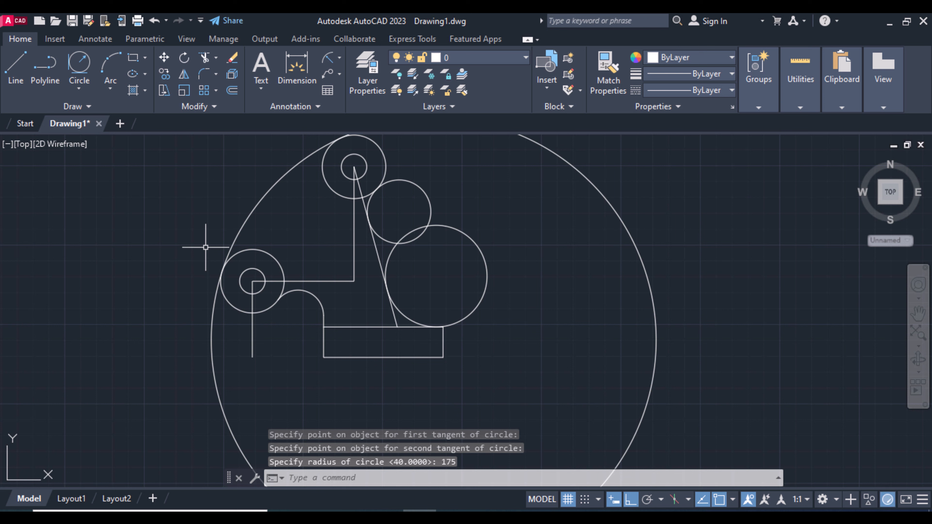
Trim the radius 175 circle to leave only the arc joining the two outer circles.
text(TR)
key(Return)
click(579, 172)
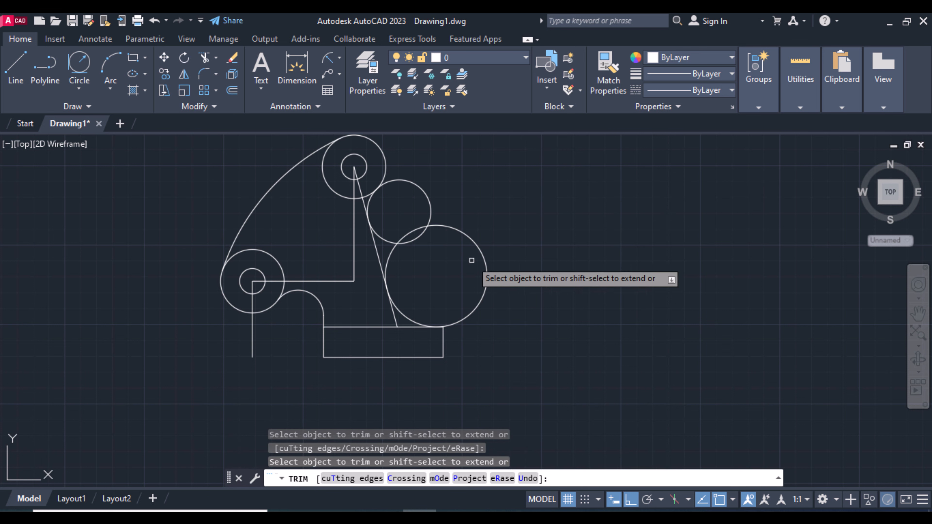
Trim the radius 25 and radius 40 circles down to their tangent arcs beside the slanted line.
click(495, 295)
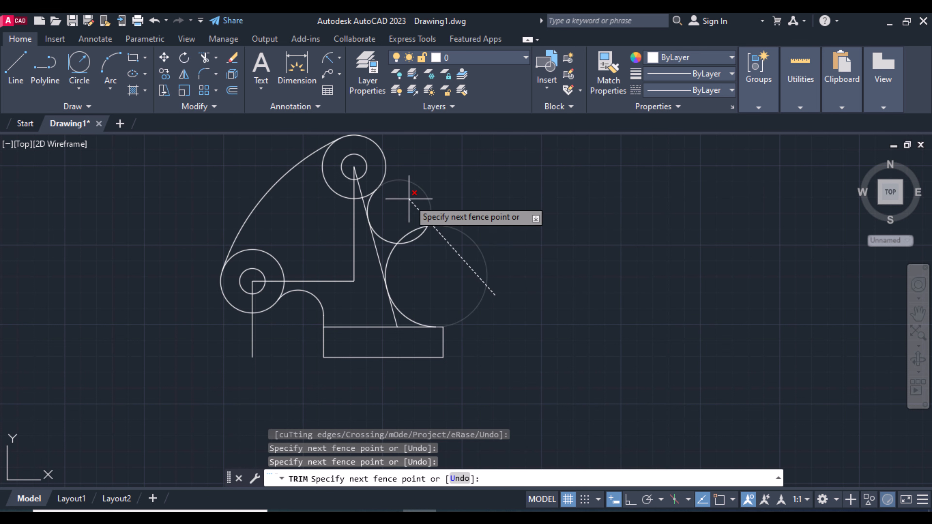
click(402, 182)
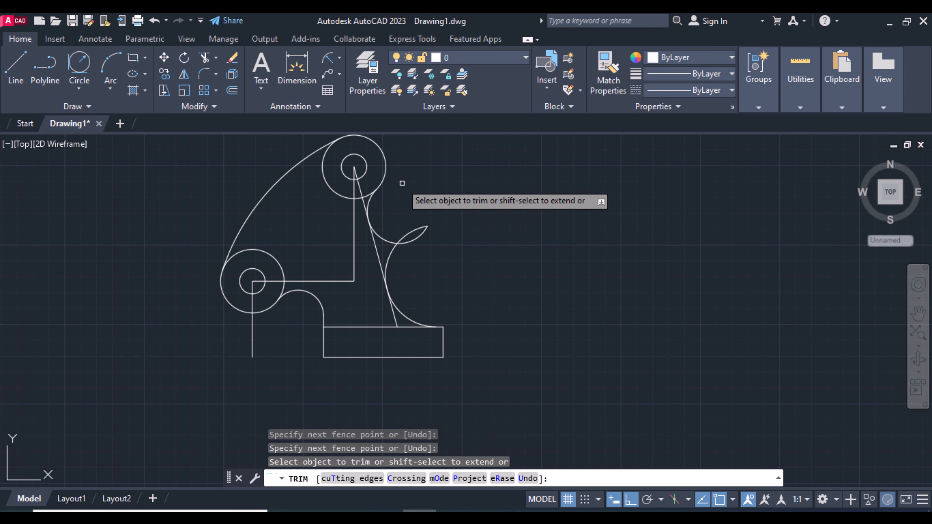
click(430, 260)
key(Return)
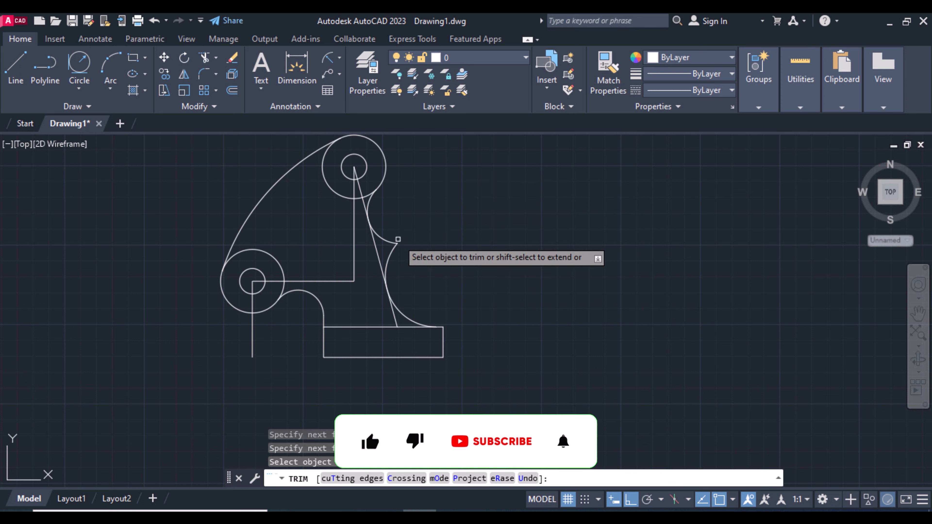
click(394, 265)
click(392, 236)
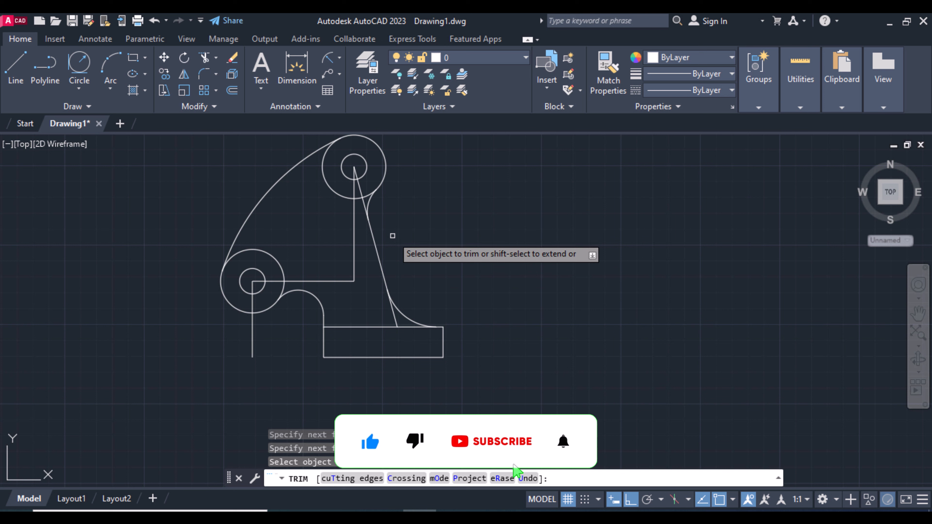
key(Return)
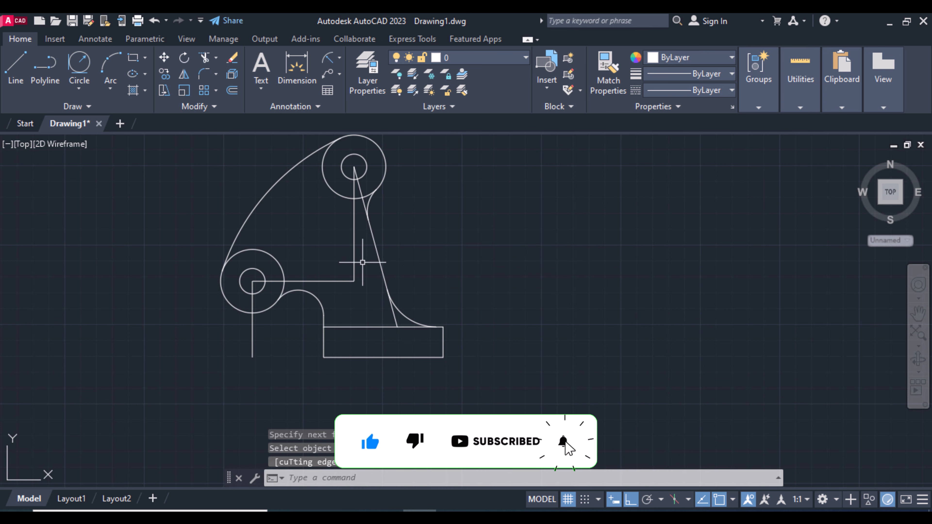
Delete the horizontal and vertical construction lines running from the circle centres.
click(371, 288)
click(351, 273)
key(Delete)
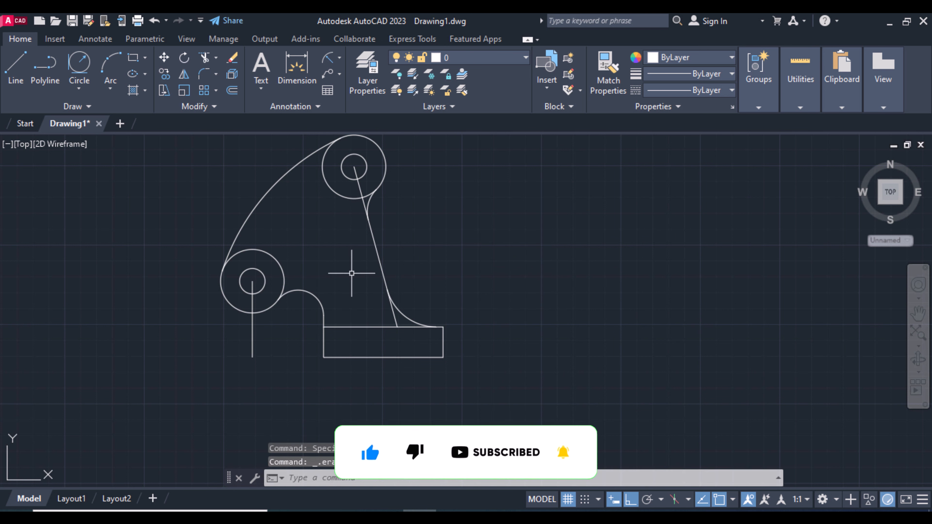
click(253, 323)
key(Delete)
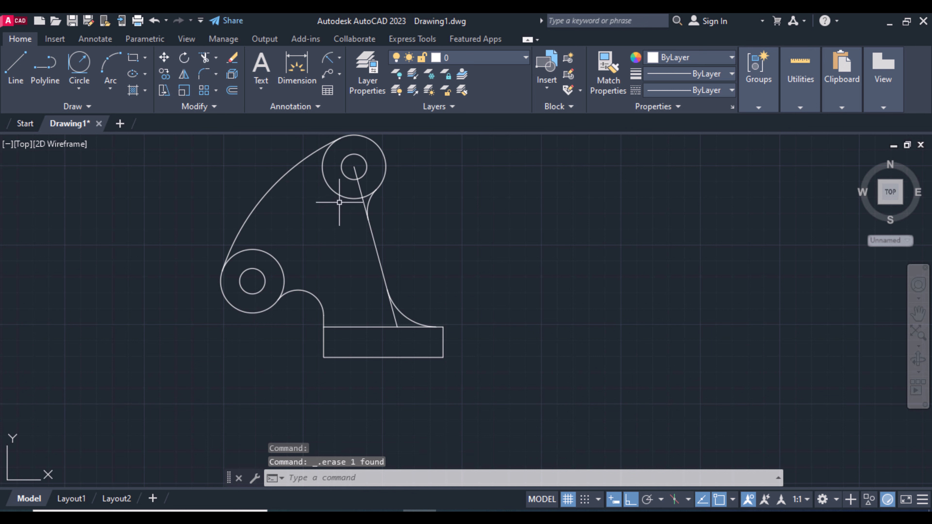
Trim the slanted line inside the upper circles and beyond its tangent points with the two arcs.
key(Return)
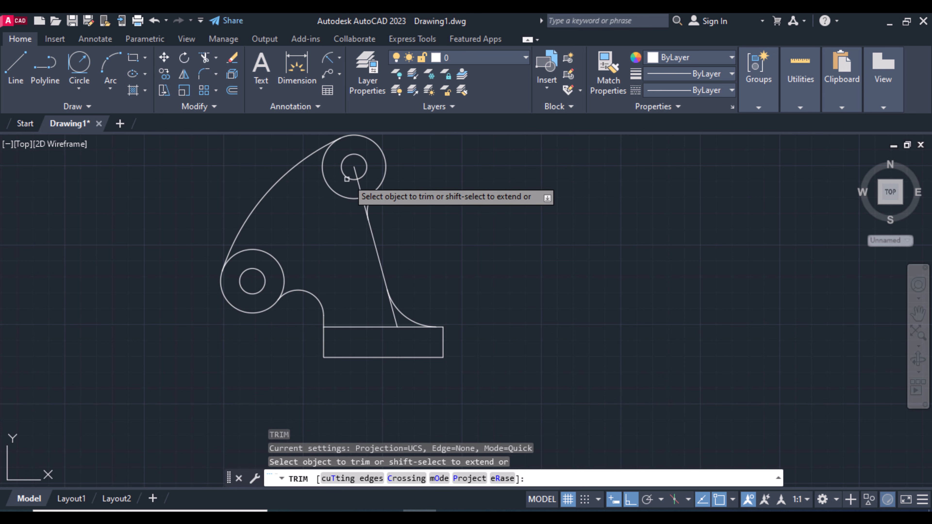
click(354, 172)
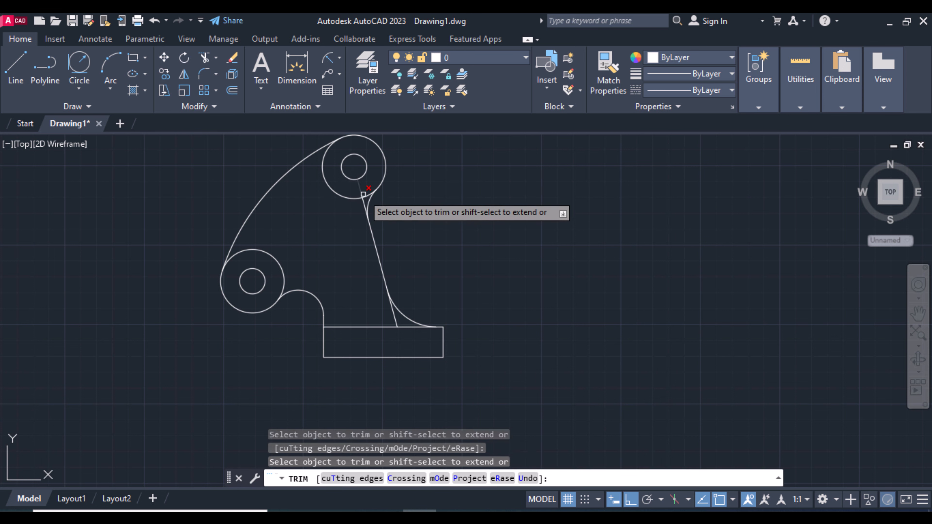
click(363, 195)
click(364, 202)
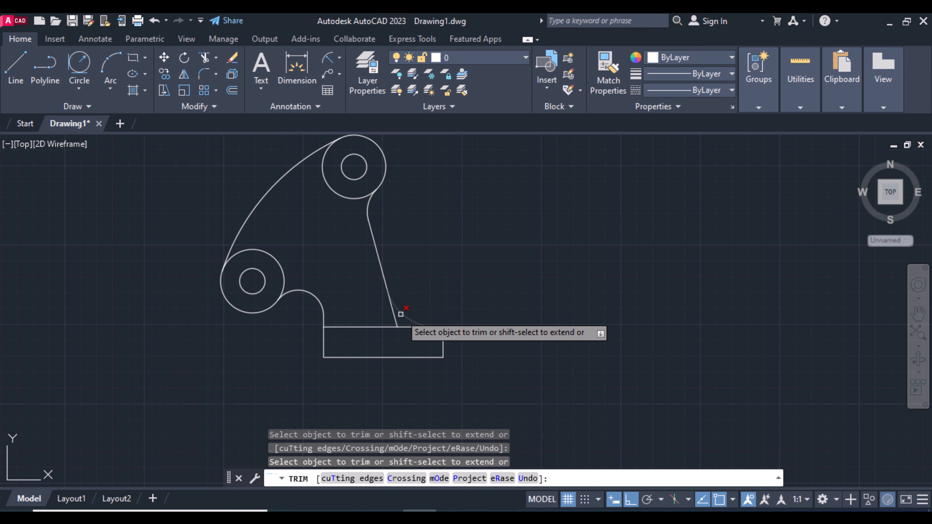
click(395, 316)
key(Return)
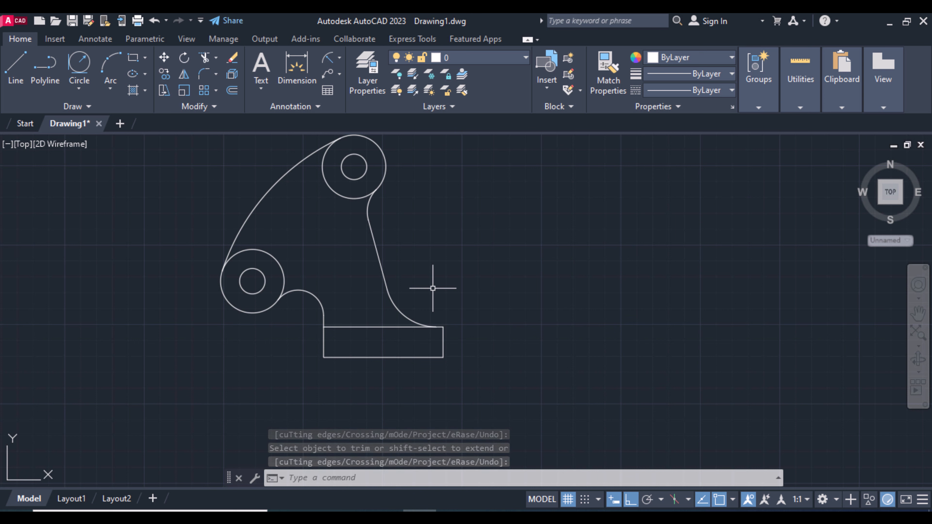
Add radius dimensions to the two tangent arcs at the upper and lower ends of the slanted line.
click(327, 58)
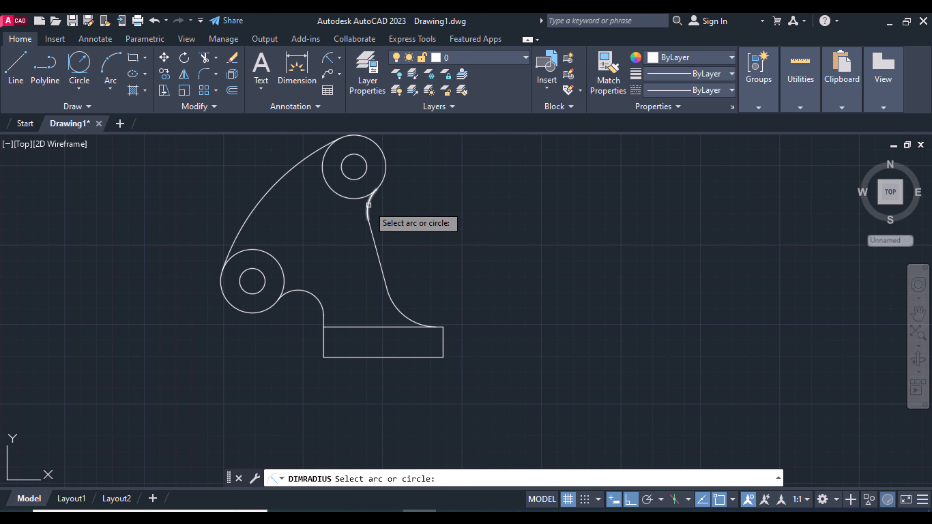
click(370, 207)
click(385, 211)
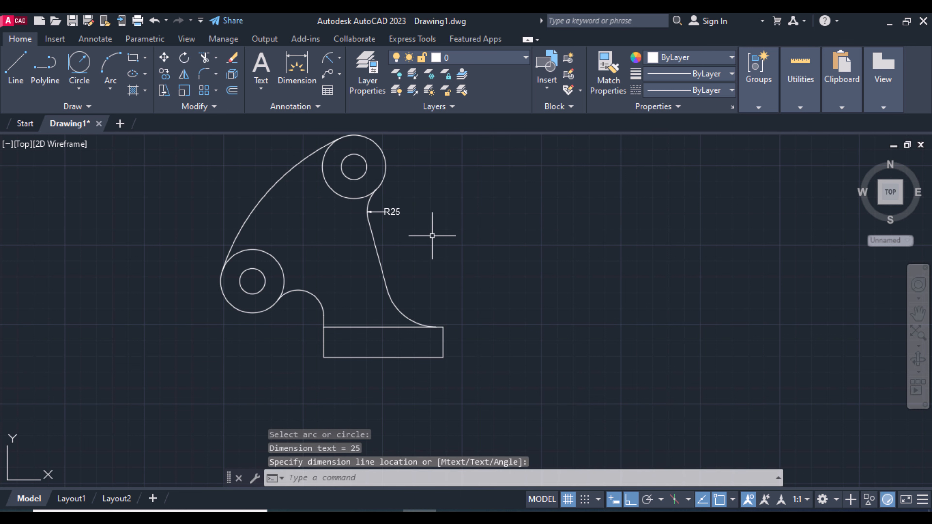
key(Return)
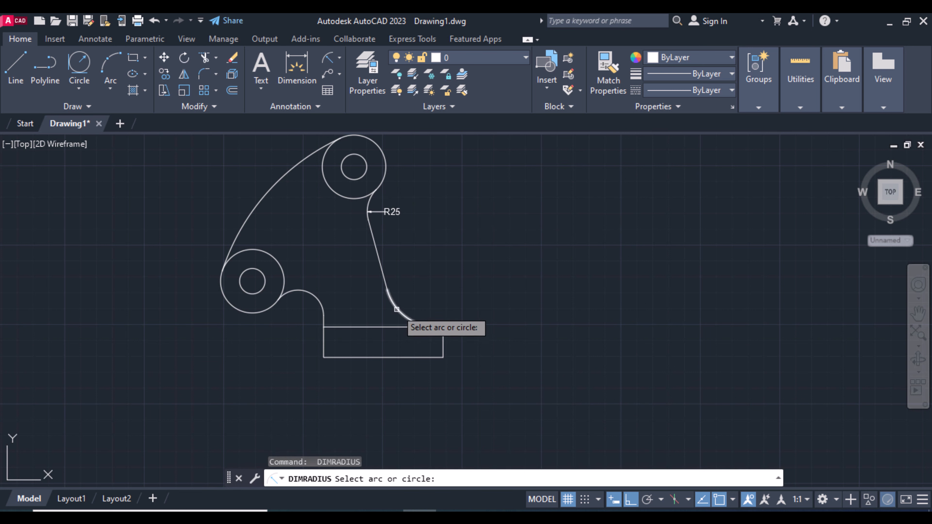
click(395, 310)
click(435, 276)
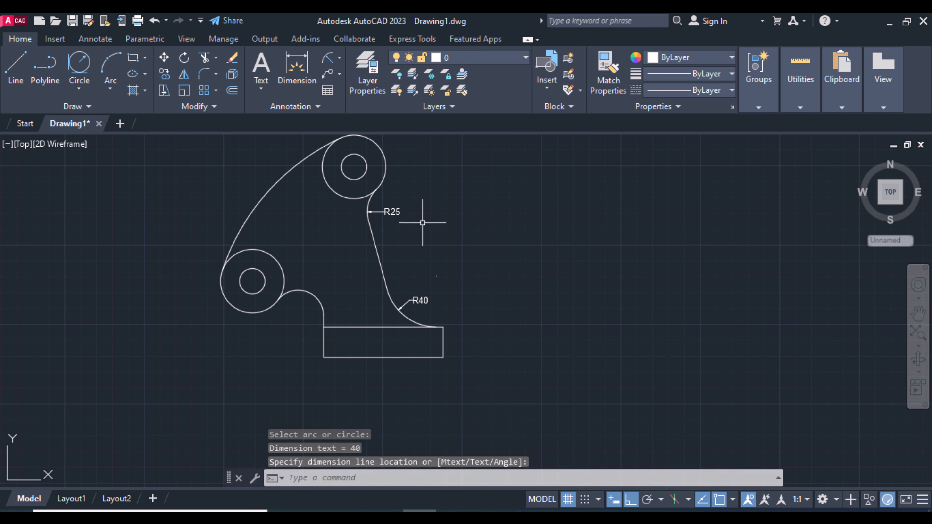
Add radius dimensions to the upper inner and outer circles, placing the text to their right.
key(Return)
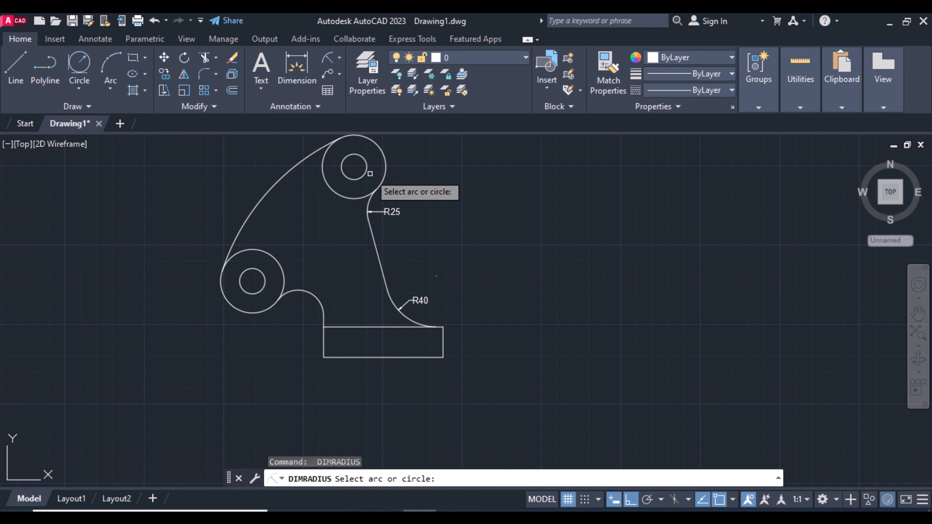
click(367, 171)
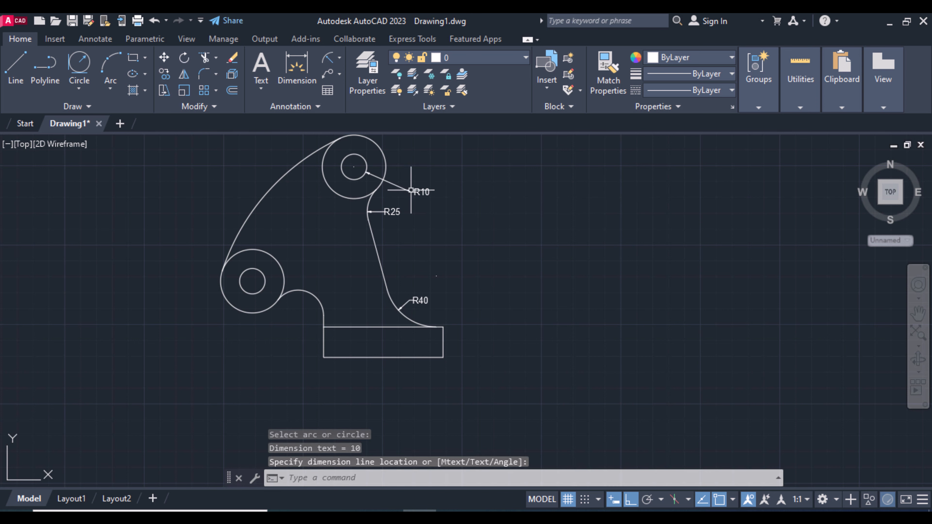
click(411, 190)
key(Return)
click(385, 164)
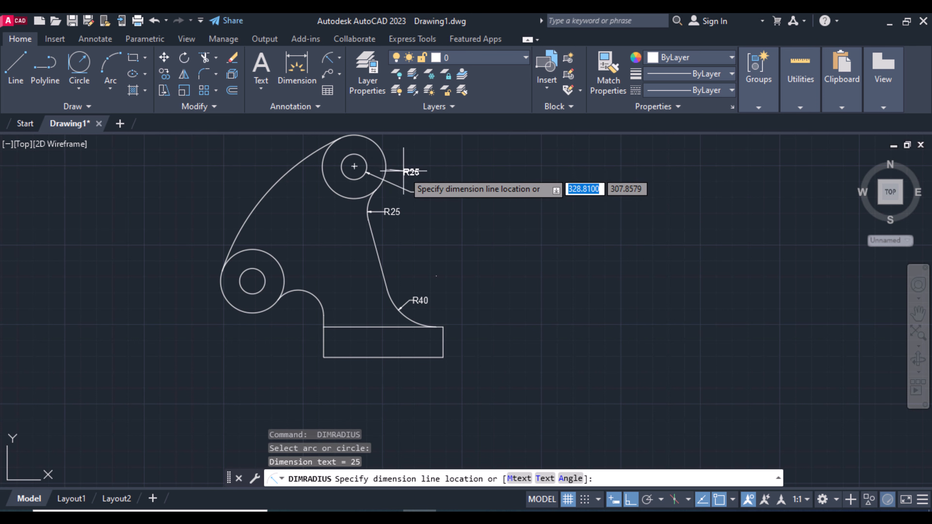
click(410, 171)
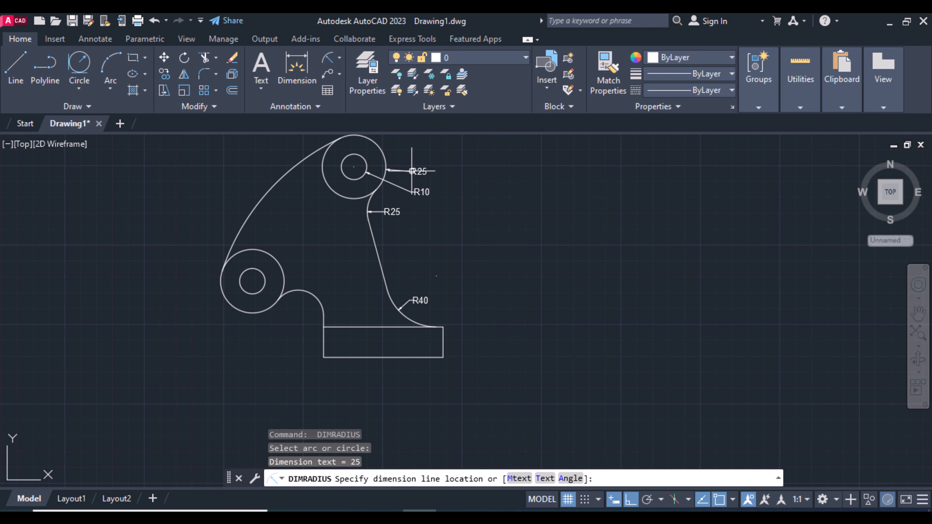
Add radius dimensions to the large outer arc and the fillet between the lower-left circle and the rectangle.
key(space)
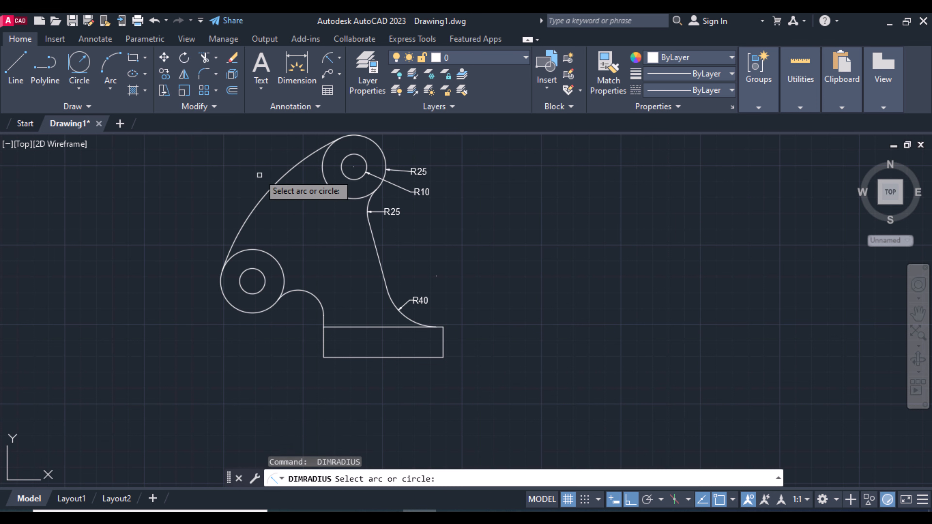
click(277, 186)
click(254, 184)
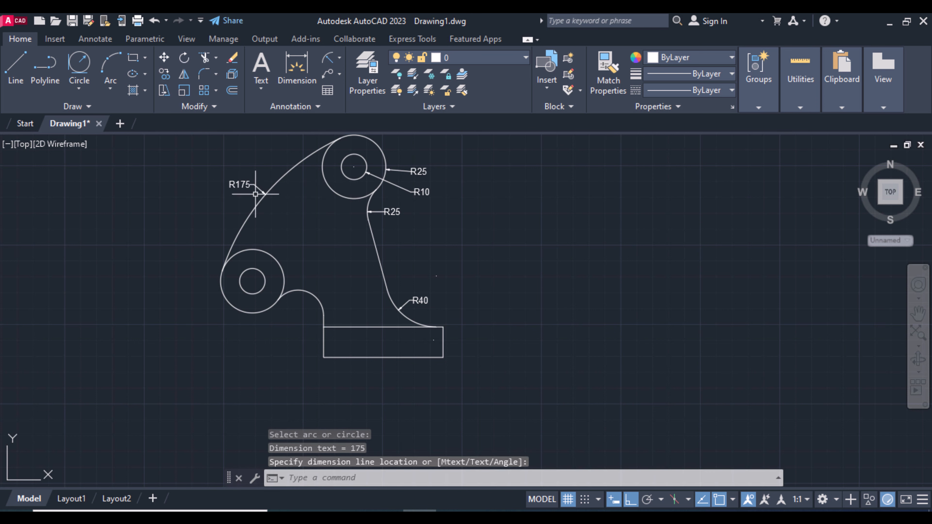
key(space)
click(310, 293)
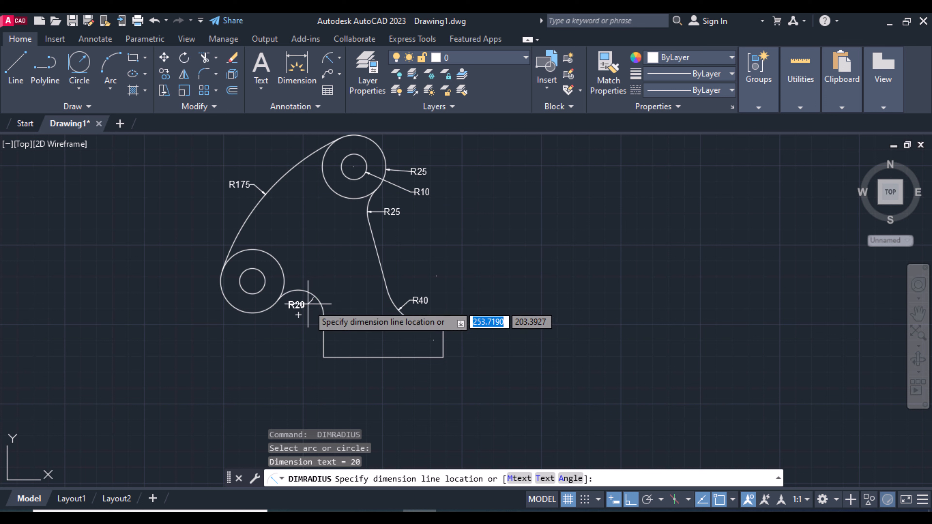
click(308, 315)
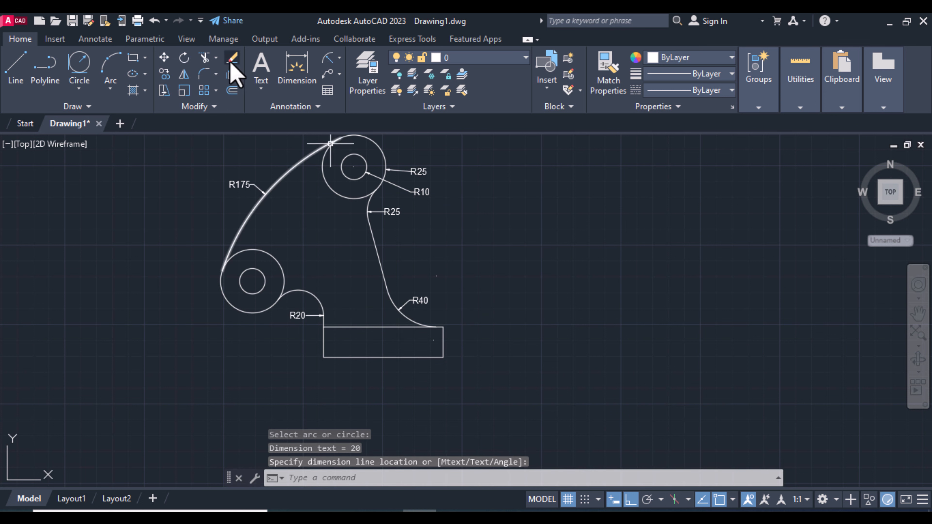
Add a linear dimension for the rectangle's bottom edge, placed below the base.
click(305, 76)
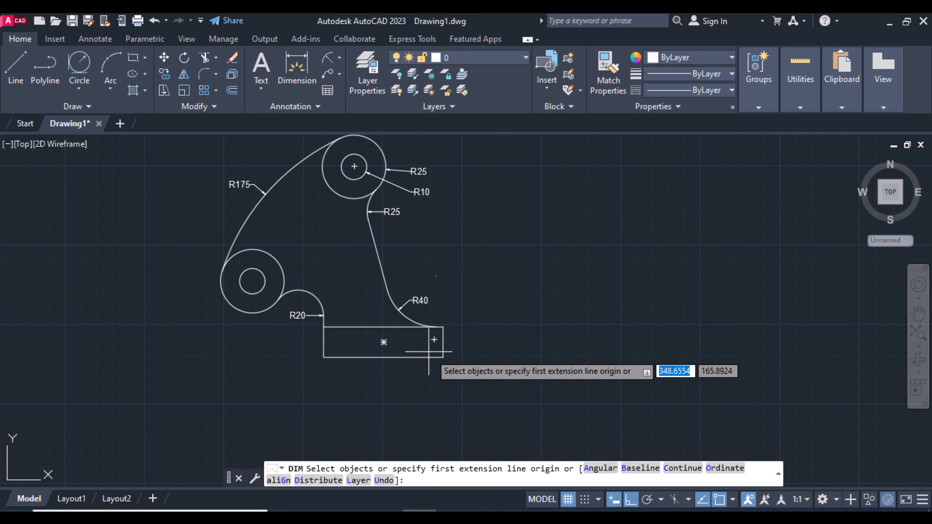
click(412, 355)
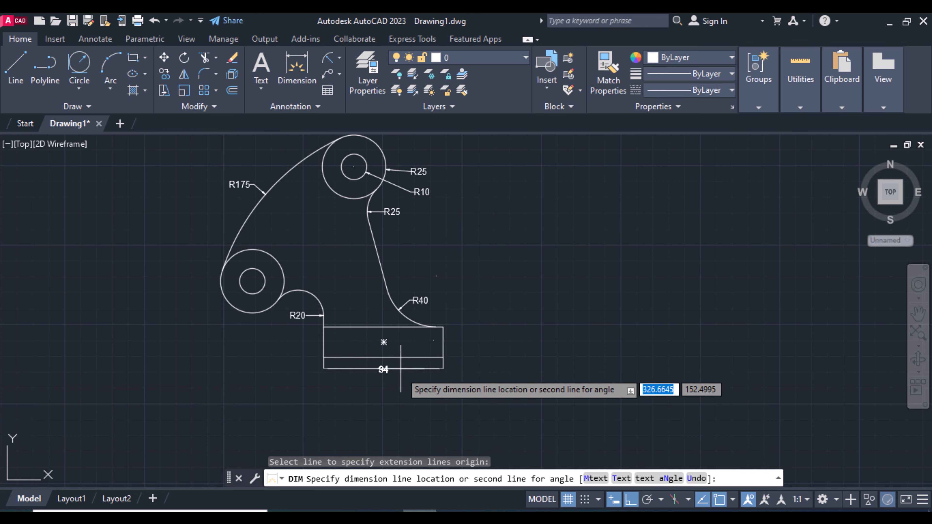
click(398, 384)
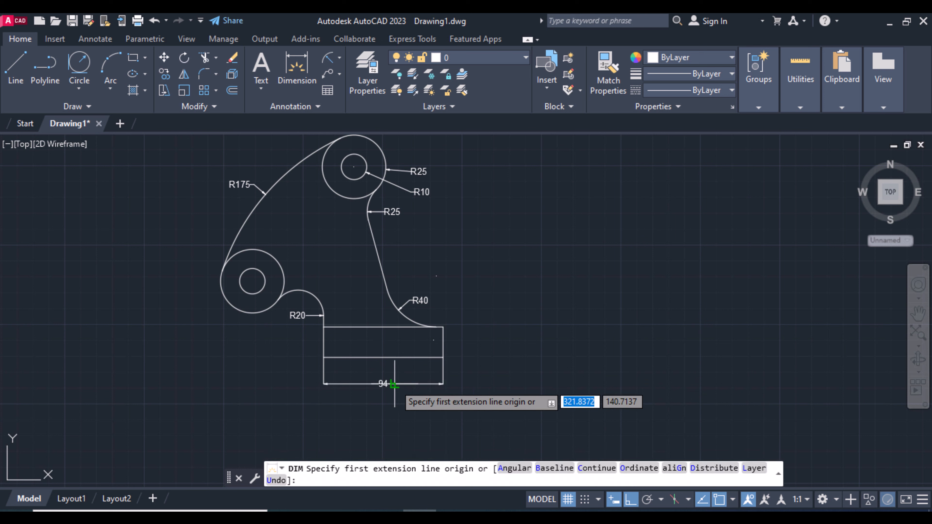
Add a 36-unit horizontal dimension running inward from the rectangle's lower-right corner, placed between the base edge and its overall width dimension.
click(443, 357)
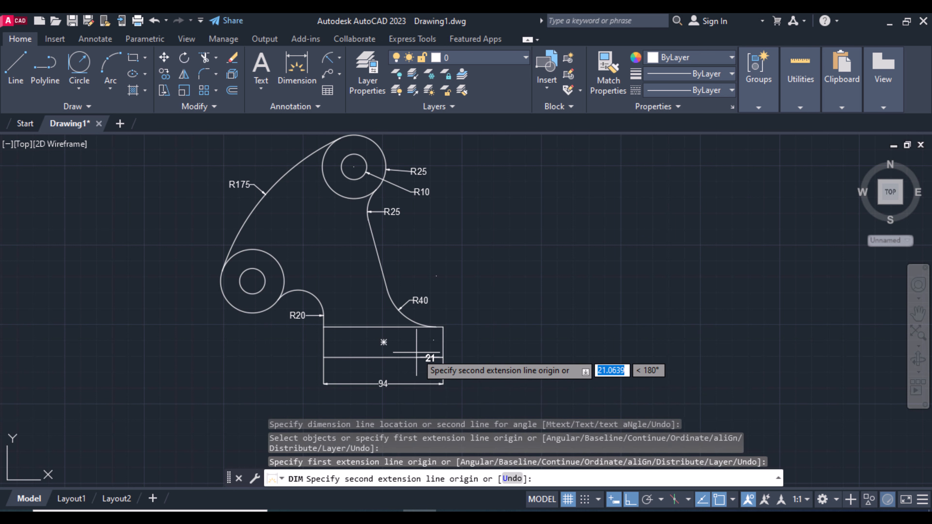
text(36)
key(Return)
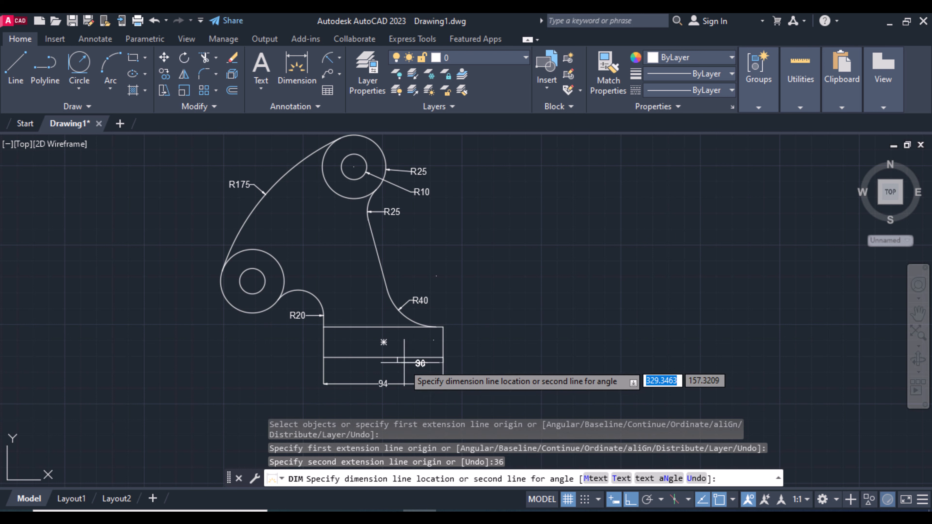
click(470, 366)
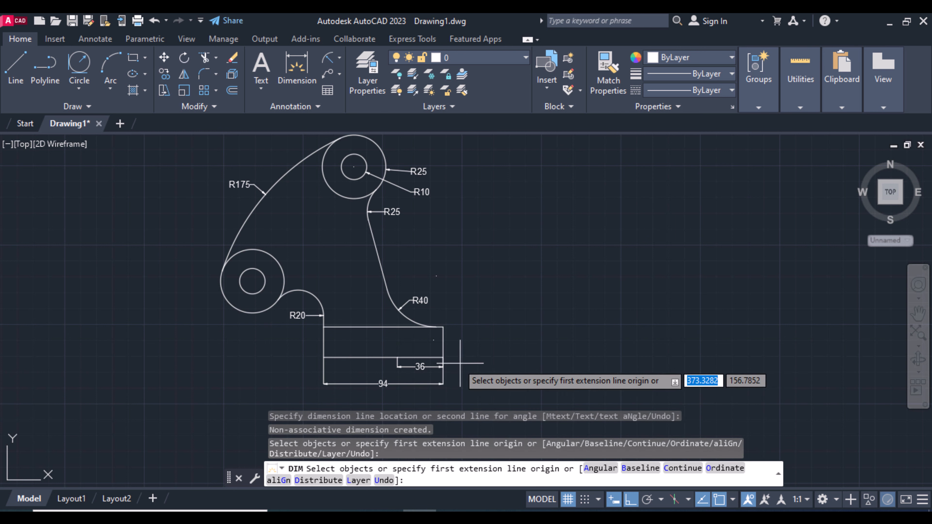
Dimension the lower-left circle centre's horizontal distance from the rectangle's lower-right corner and its vertical height above the base line.
click(443, 359)
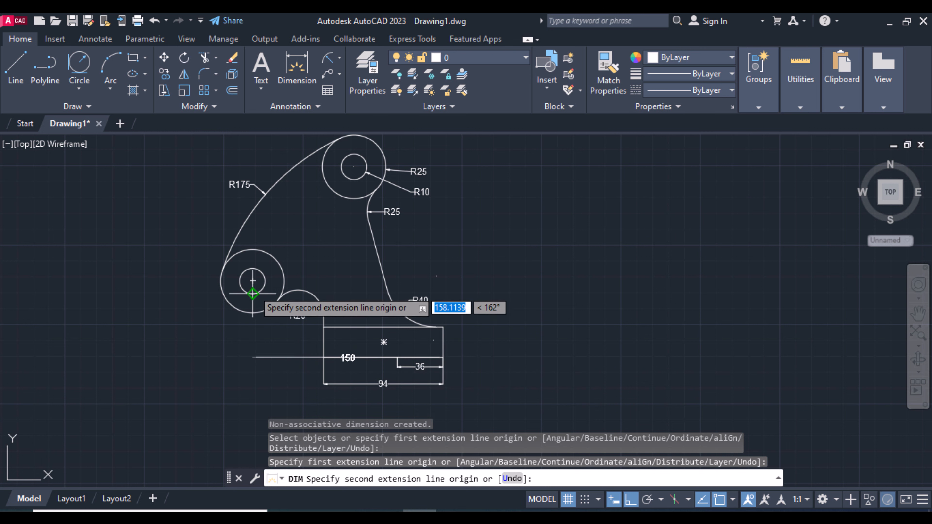
click(253, 357)
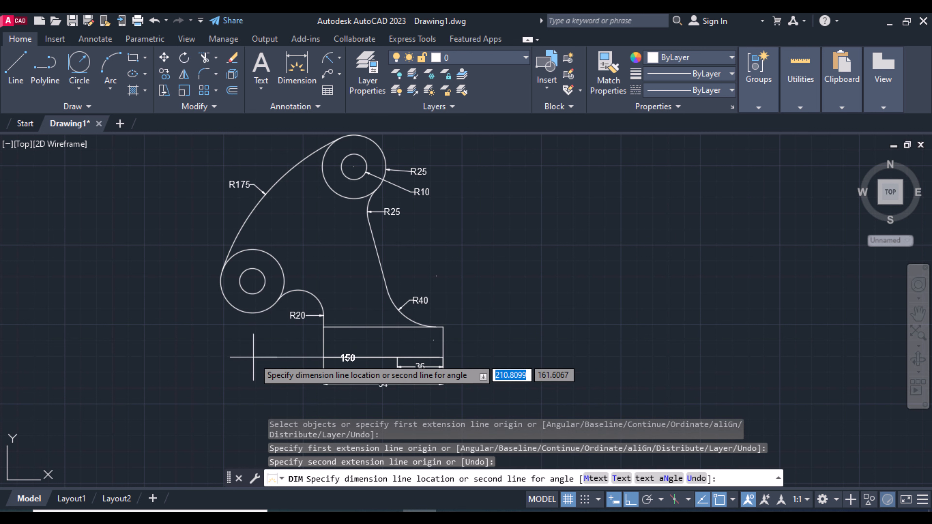
click(253, 375)
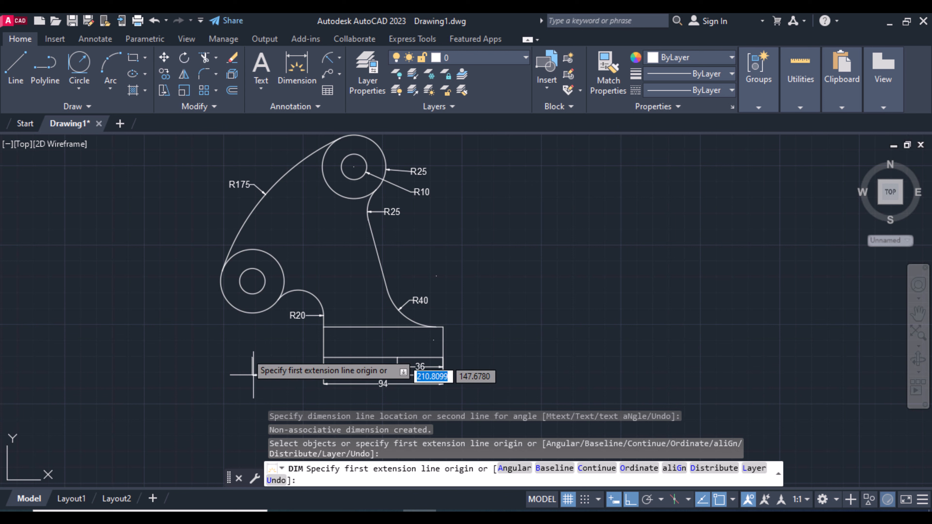
click(252, 281)
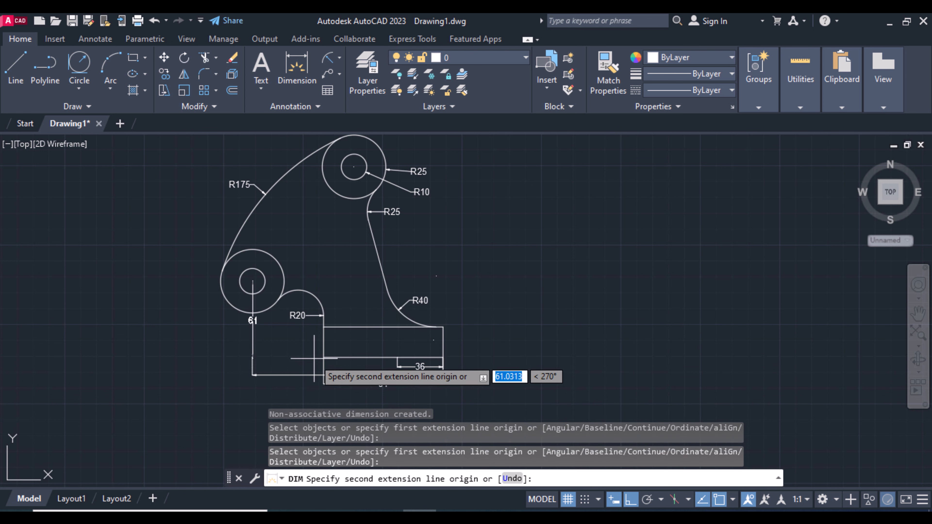
click(252, 357)
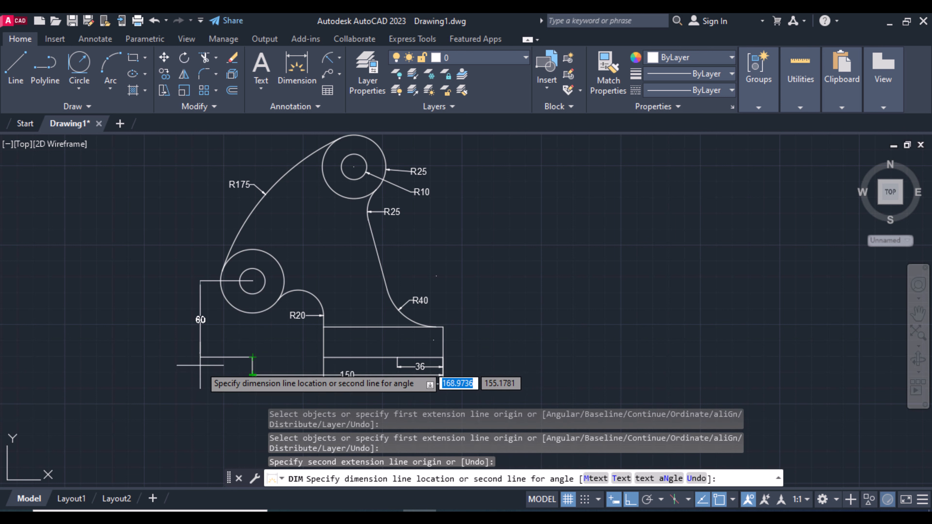
click(208, 369)
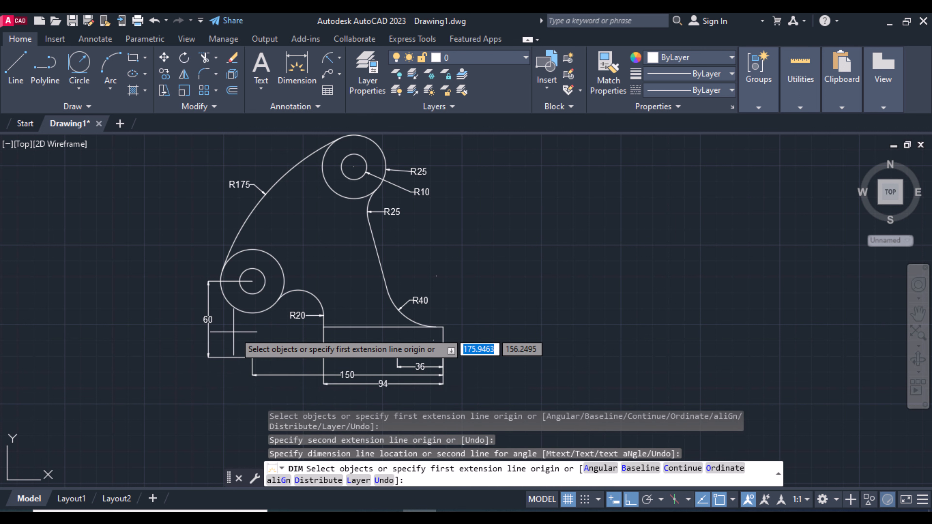
Add a horizontal dimension between the lower-left and upper circle centres, placed level with the lower-left centre.
click(253, 281)
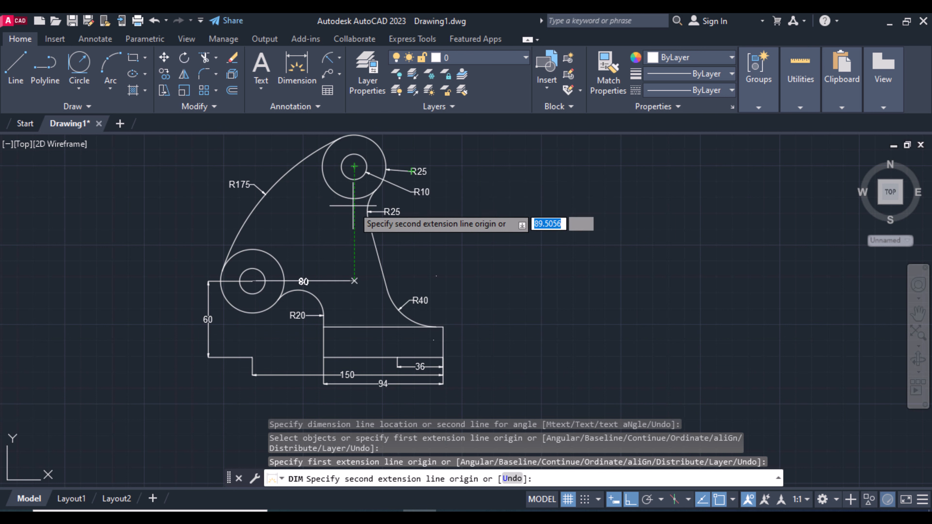
click(354, 281)
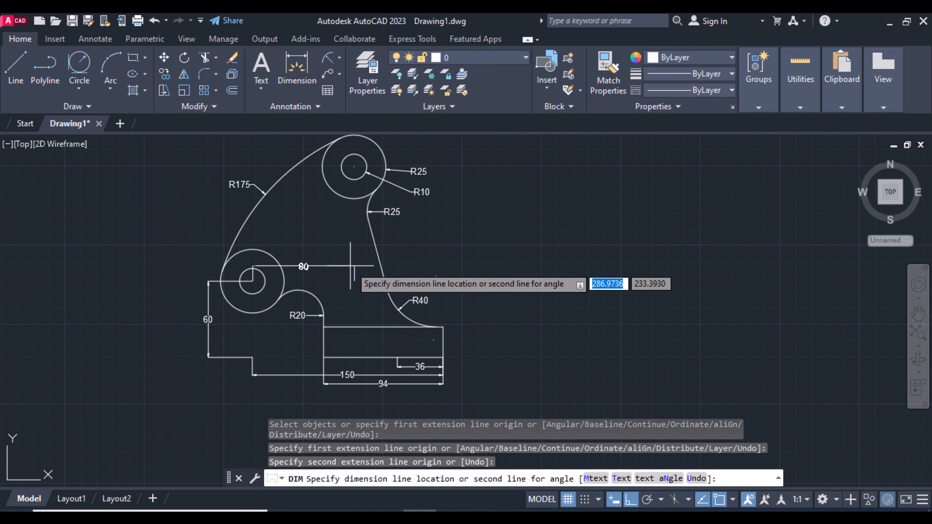
click(349, 282)
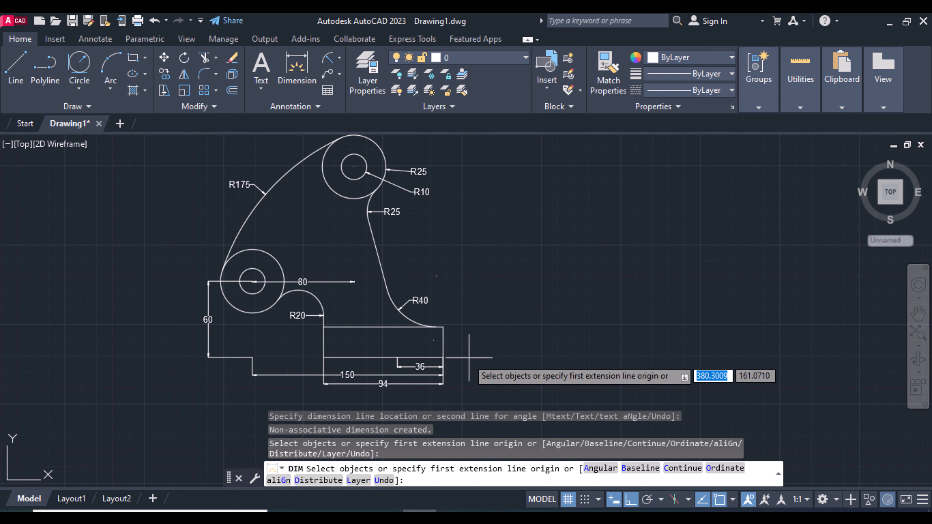
Add vertical dimensions for the rectangle's height and for the upper circle centre's height above the base, both right of the rectangle.
click(443, 357)
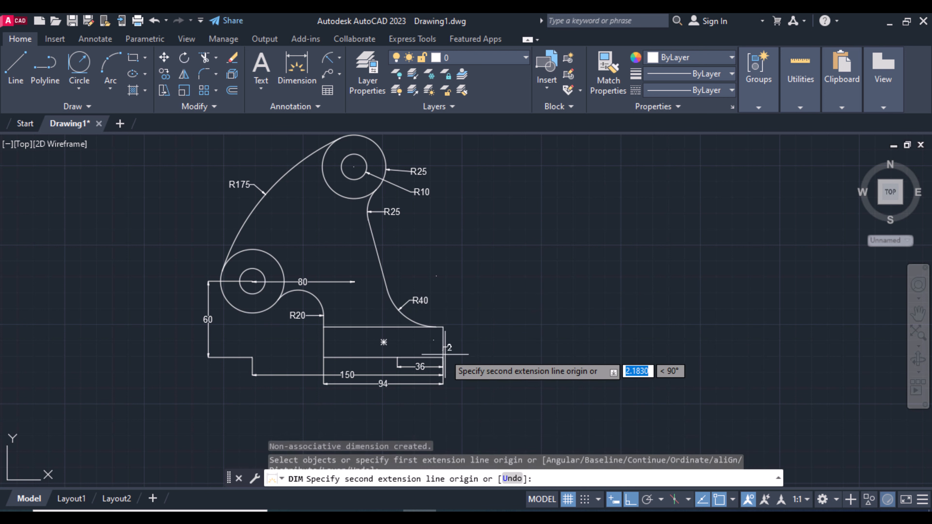
click(443, 326)
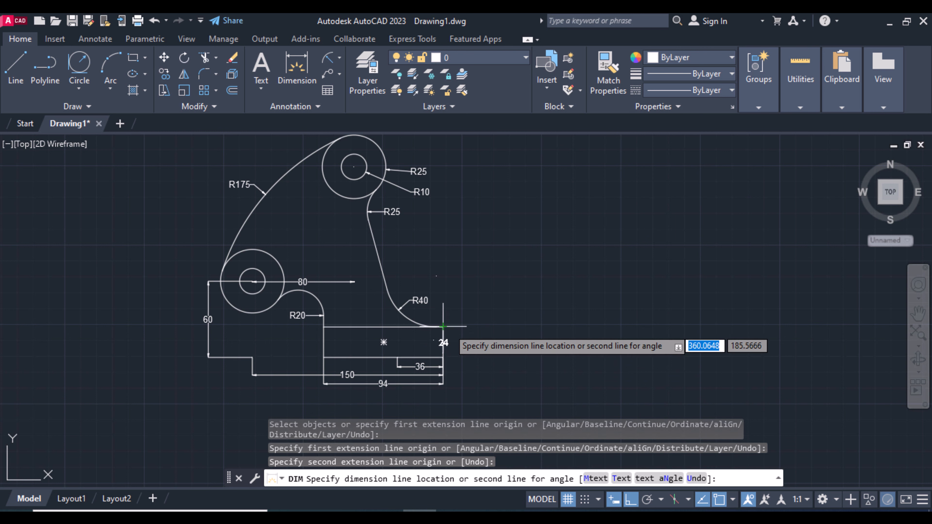
click(456, 326)
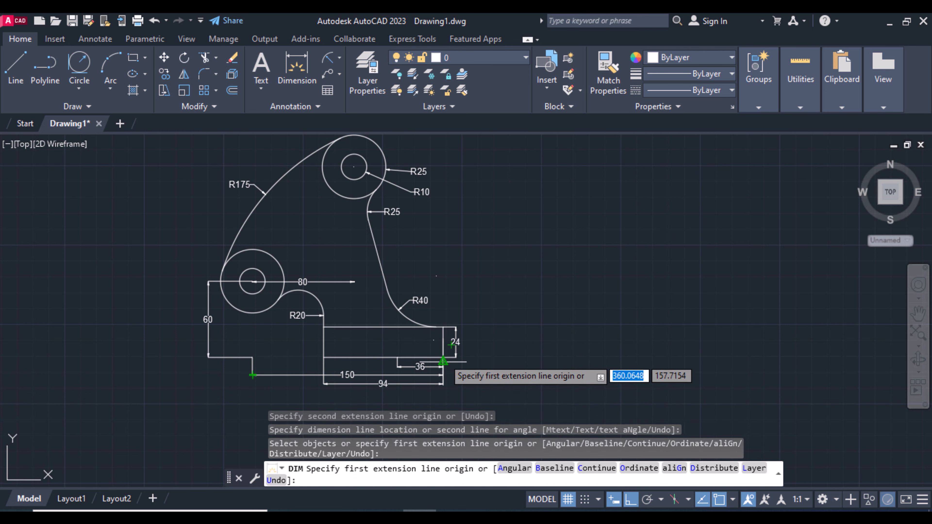
click(442, 357)
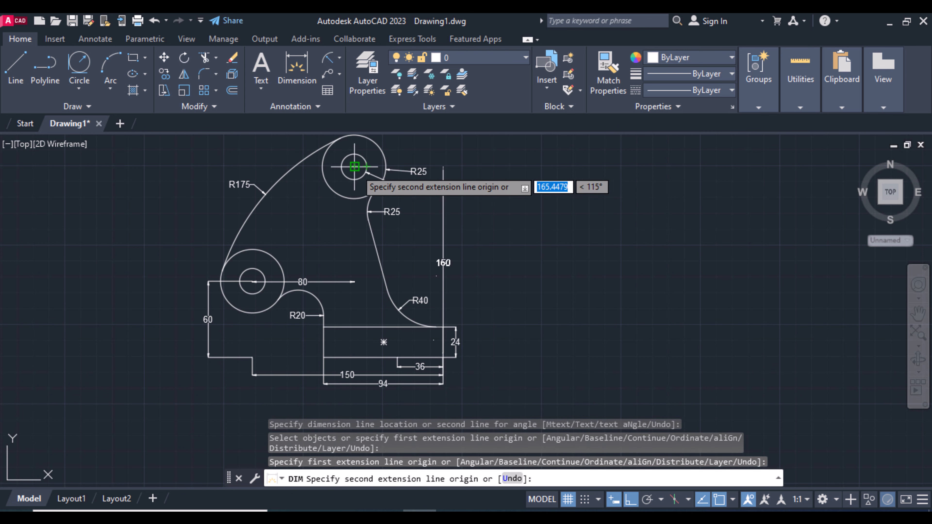
click(442, 166)
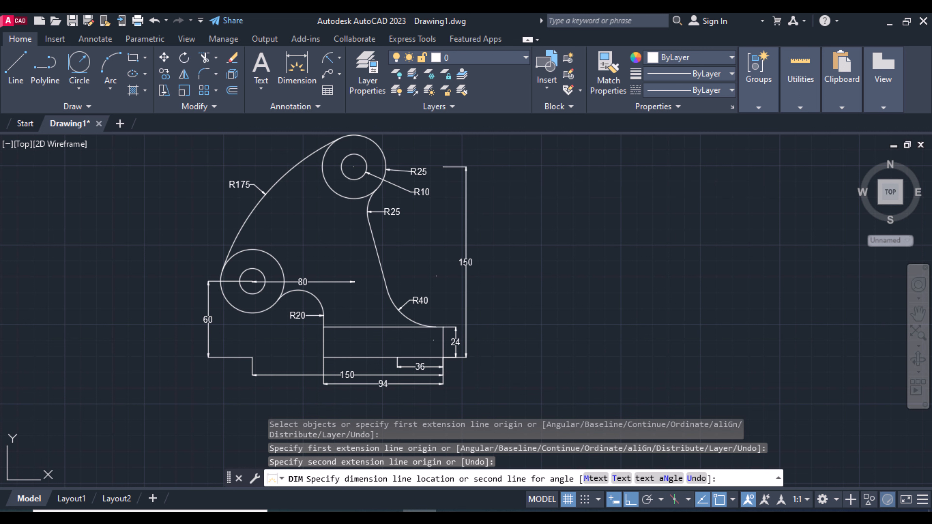
click(466, 171)
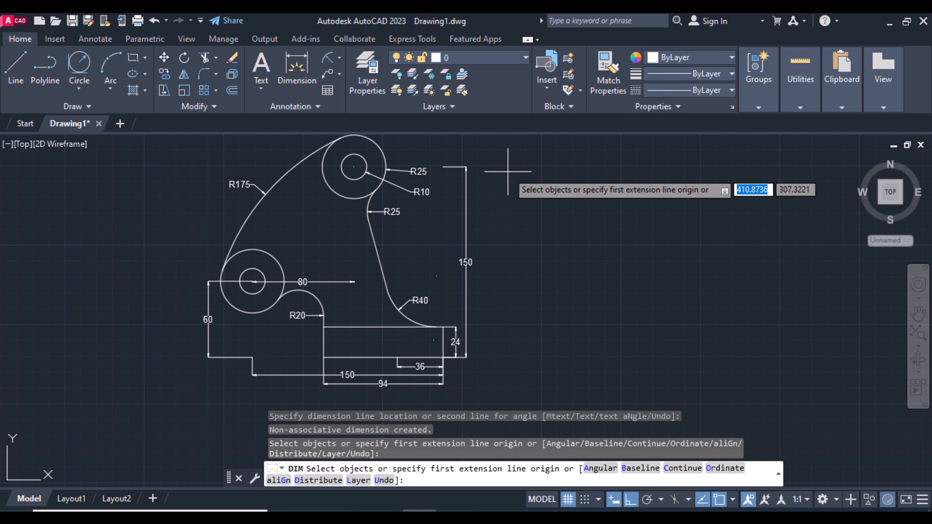